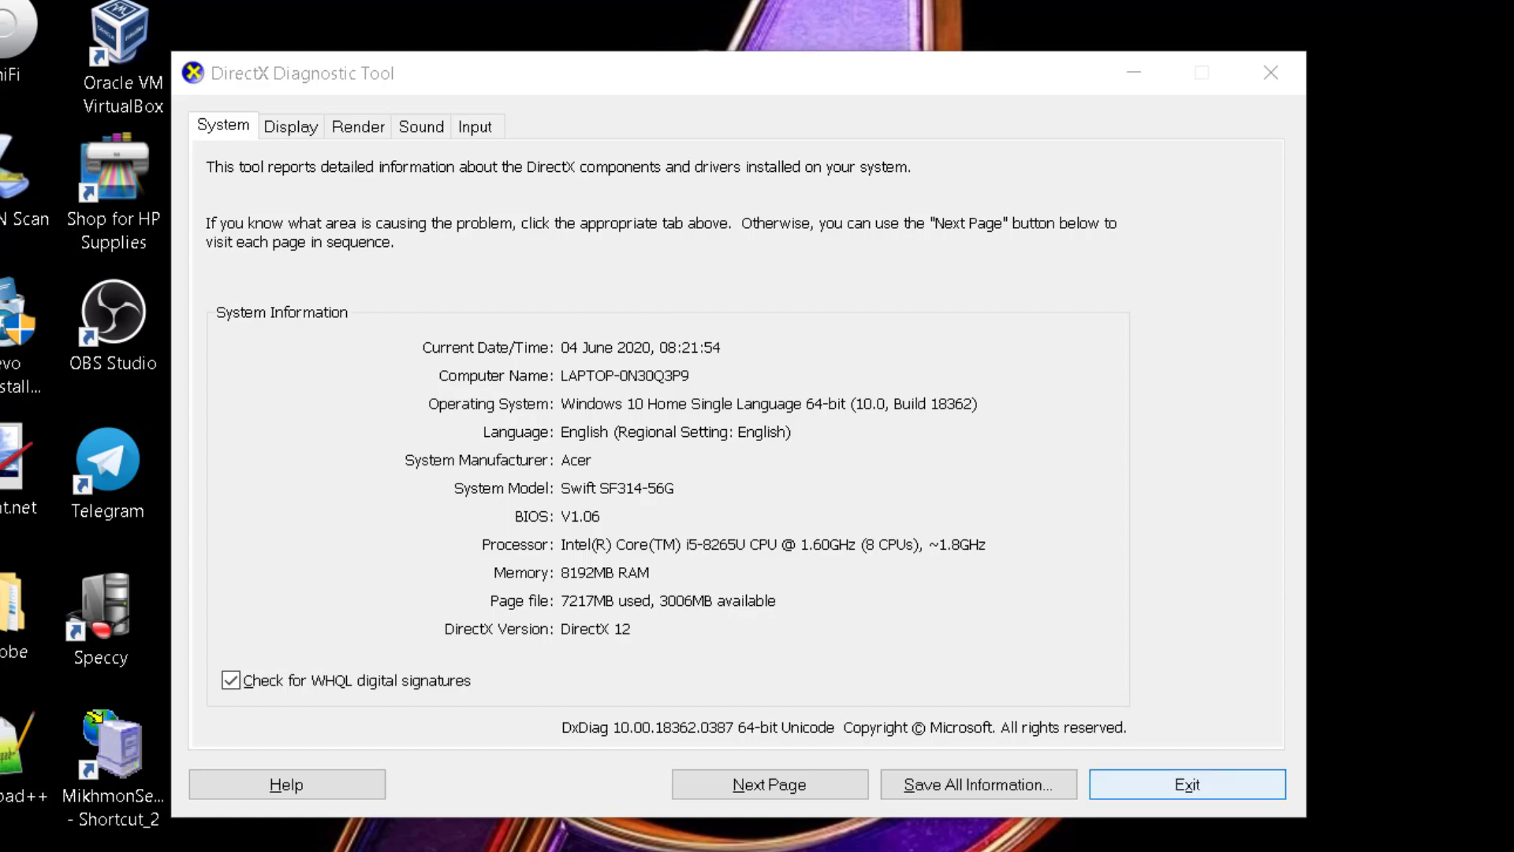
# Step: Close the DirectX Diagnostic Tool and open a blank Notepad document
pyautogui.press('Return')
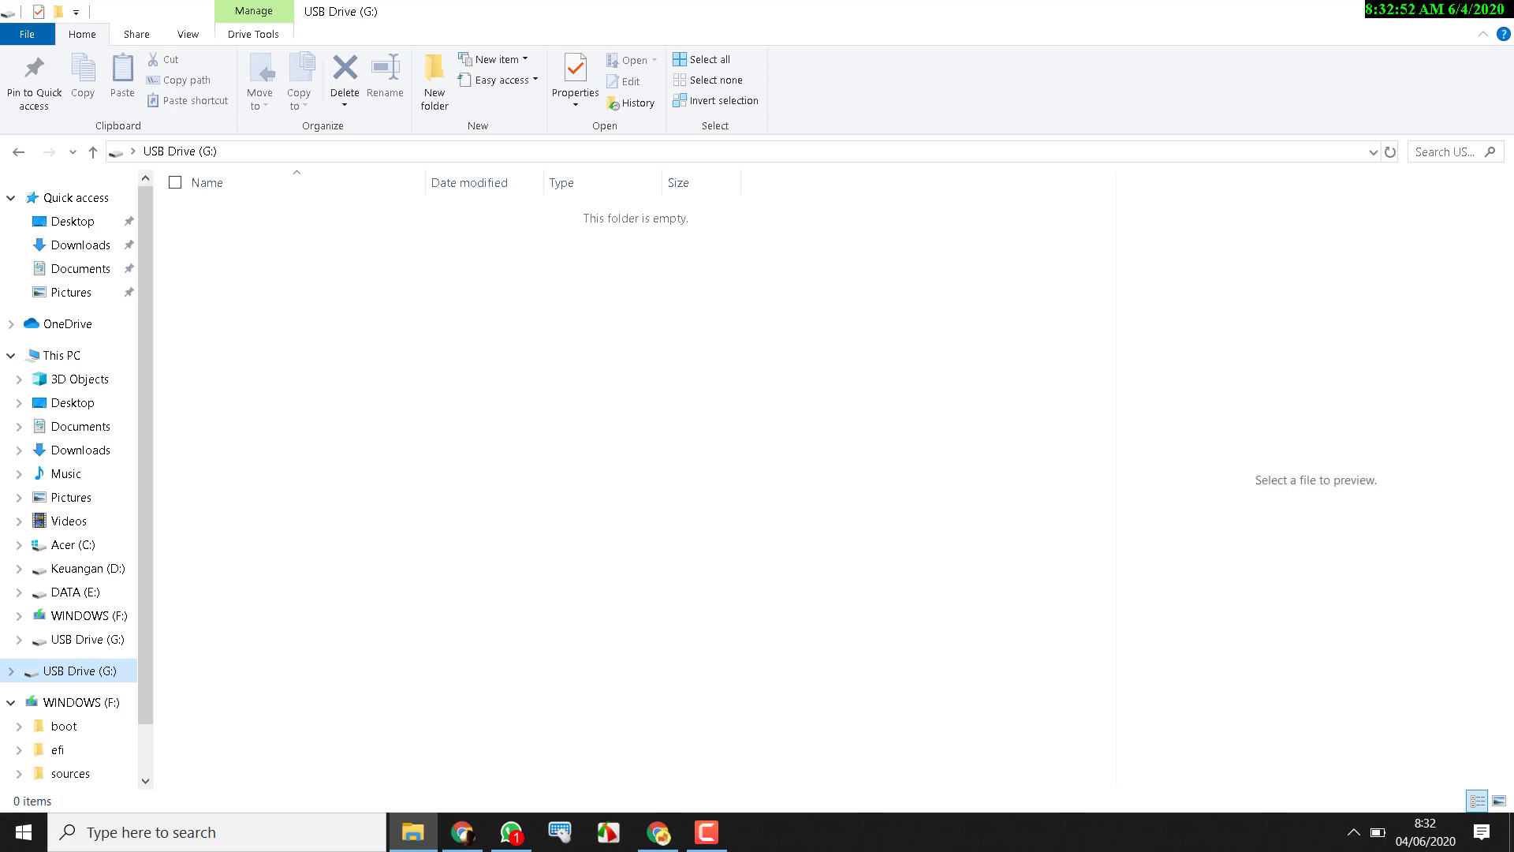
pyautogui.click(213, 832)
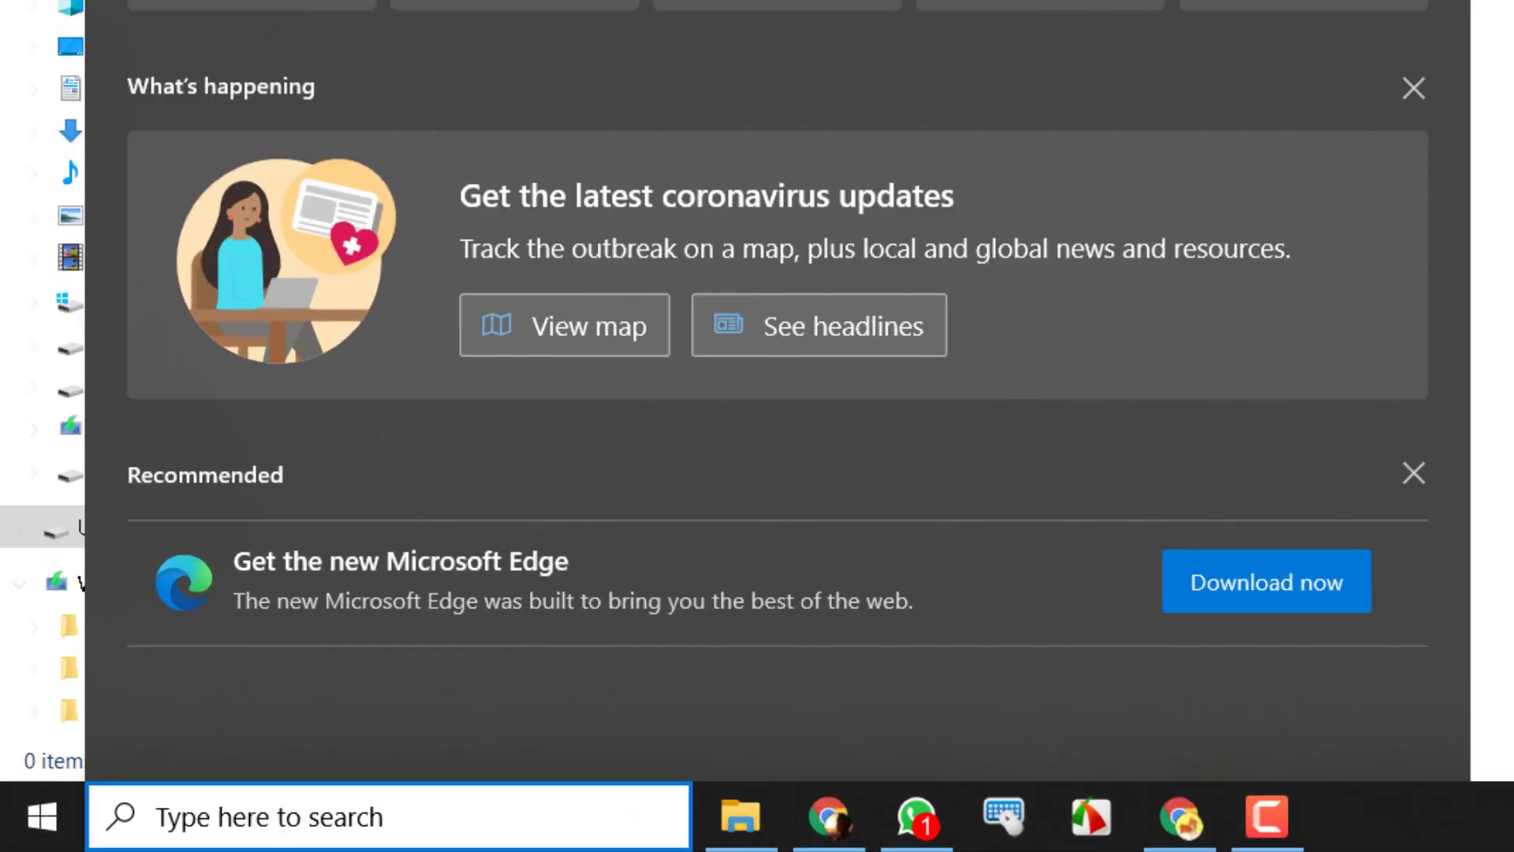
pyautogui.write('notepad')
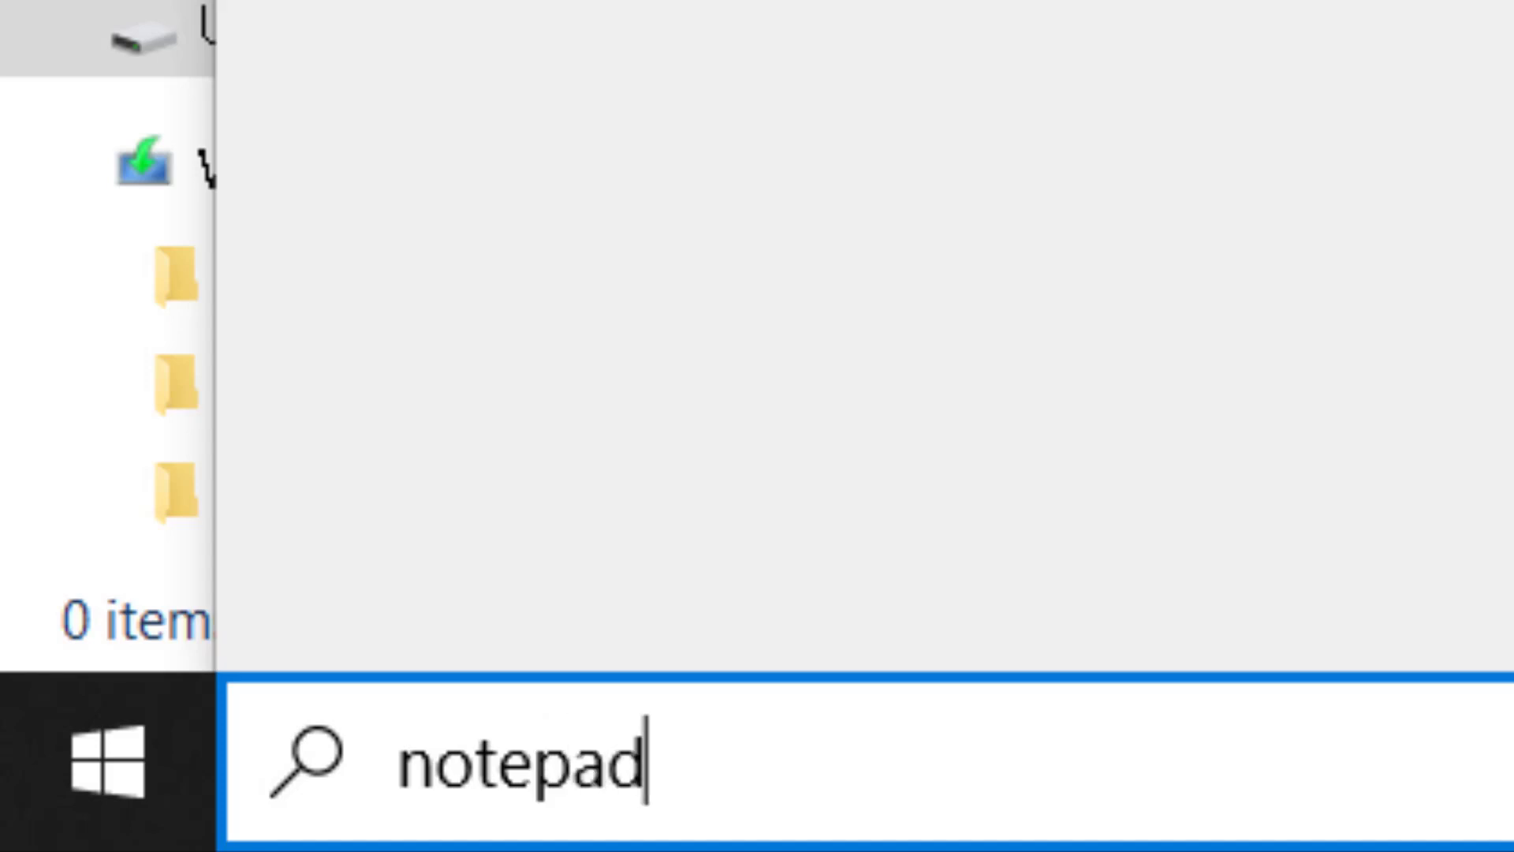
pyautogui.press('Return')
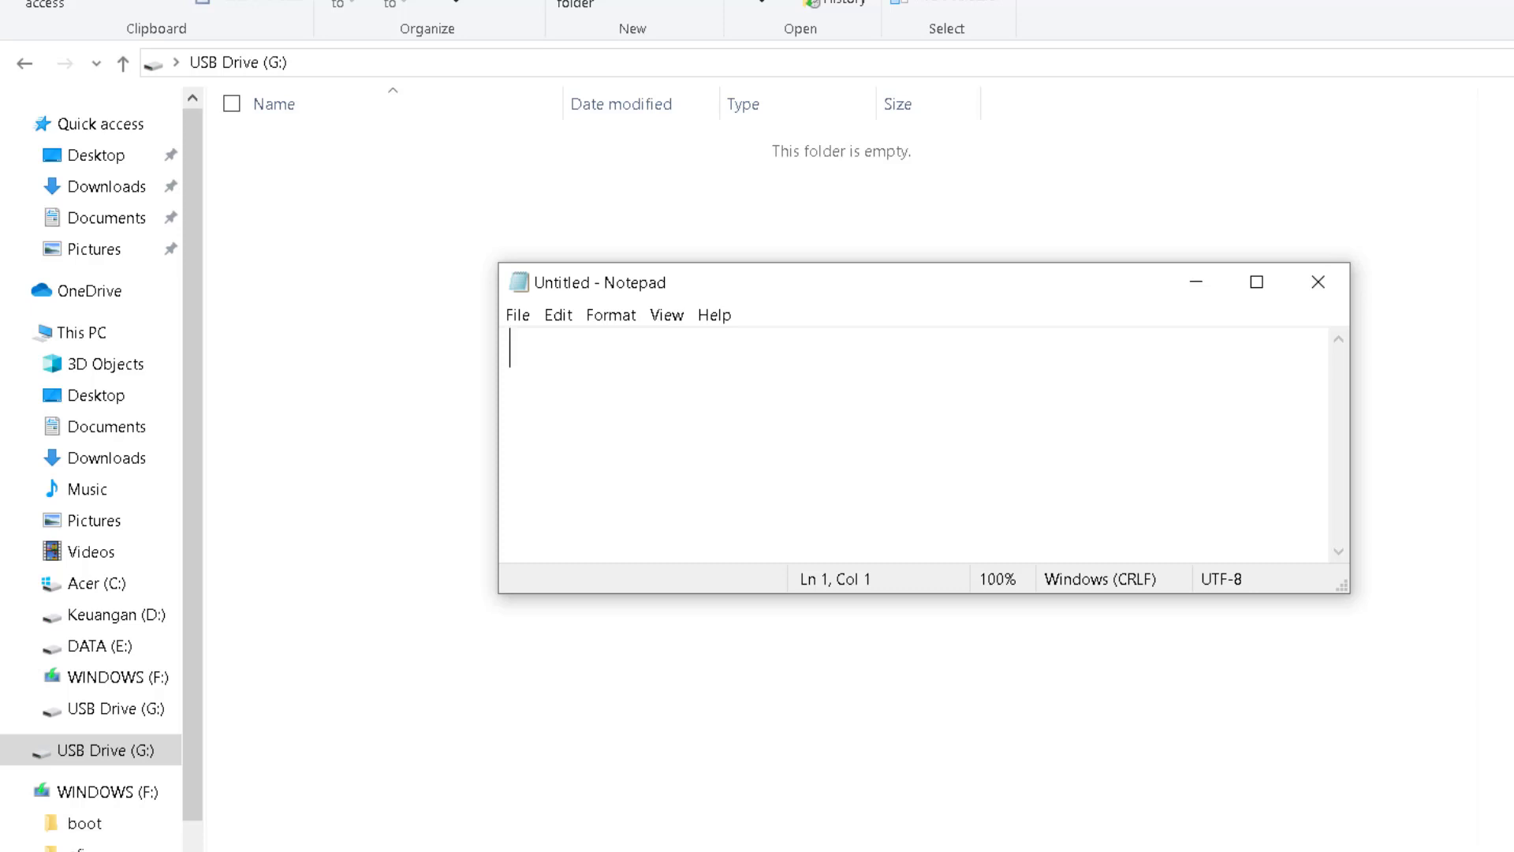
# Step: Enter %windir%system32rundll32.exe as the start of the command in the blank document
pyautogui.write('%wind')
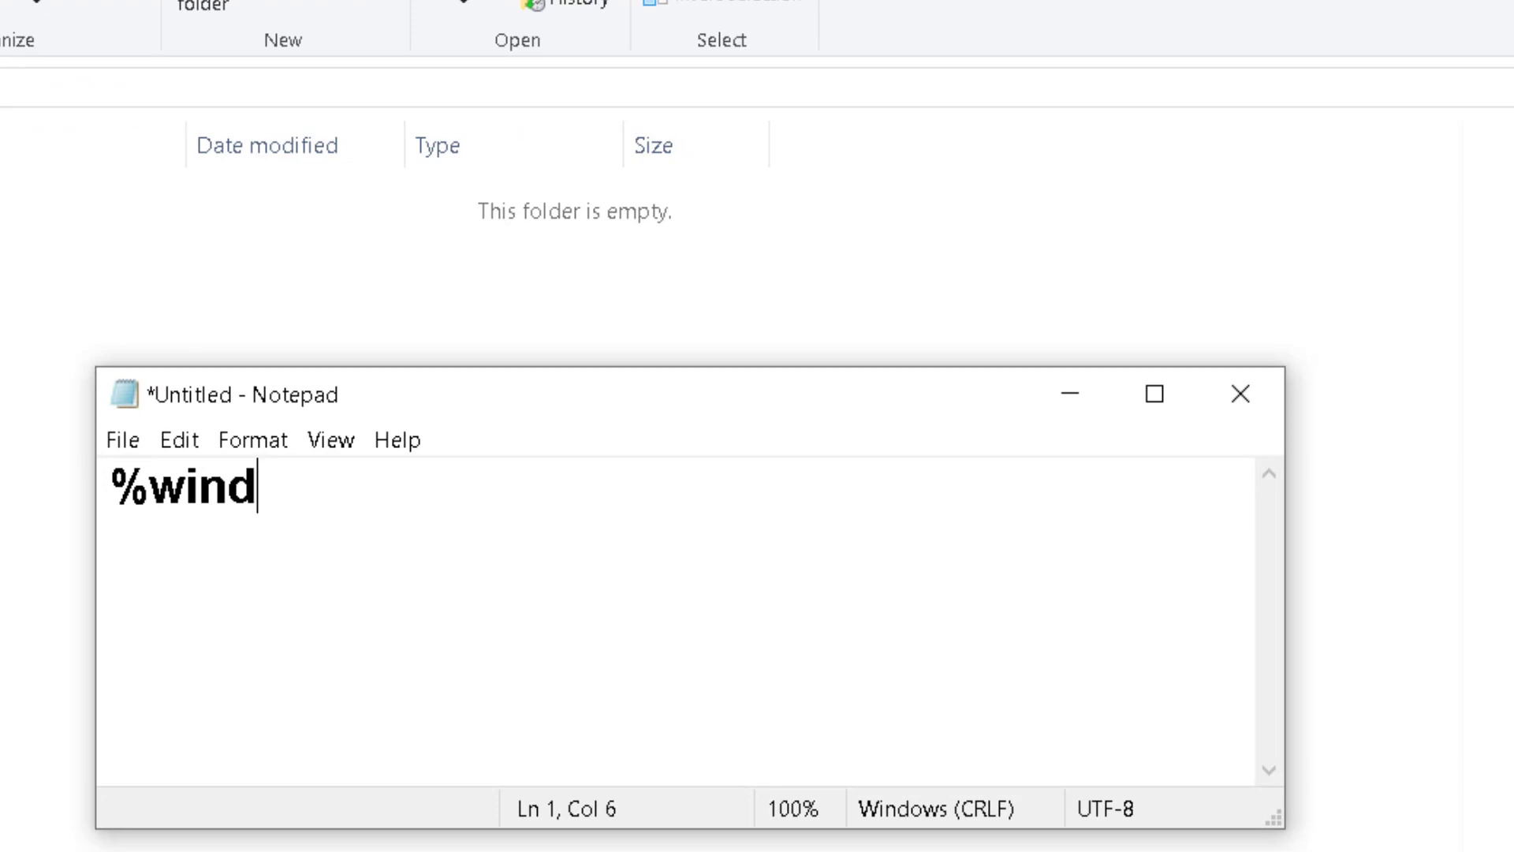
pyautogui.write('ir%')
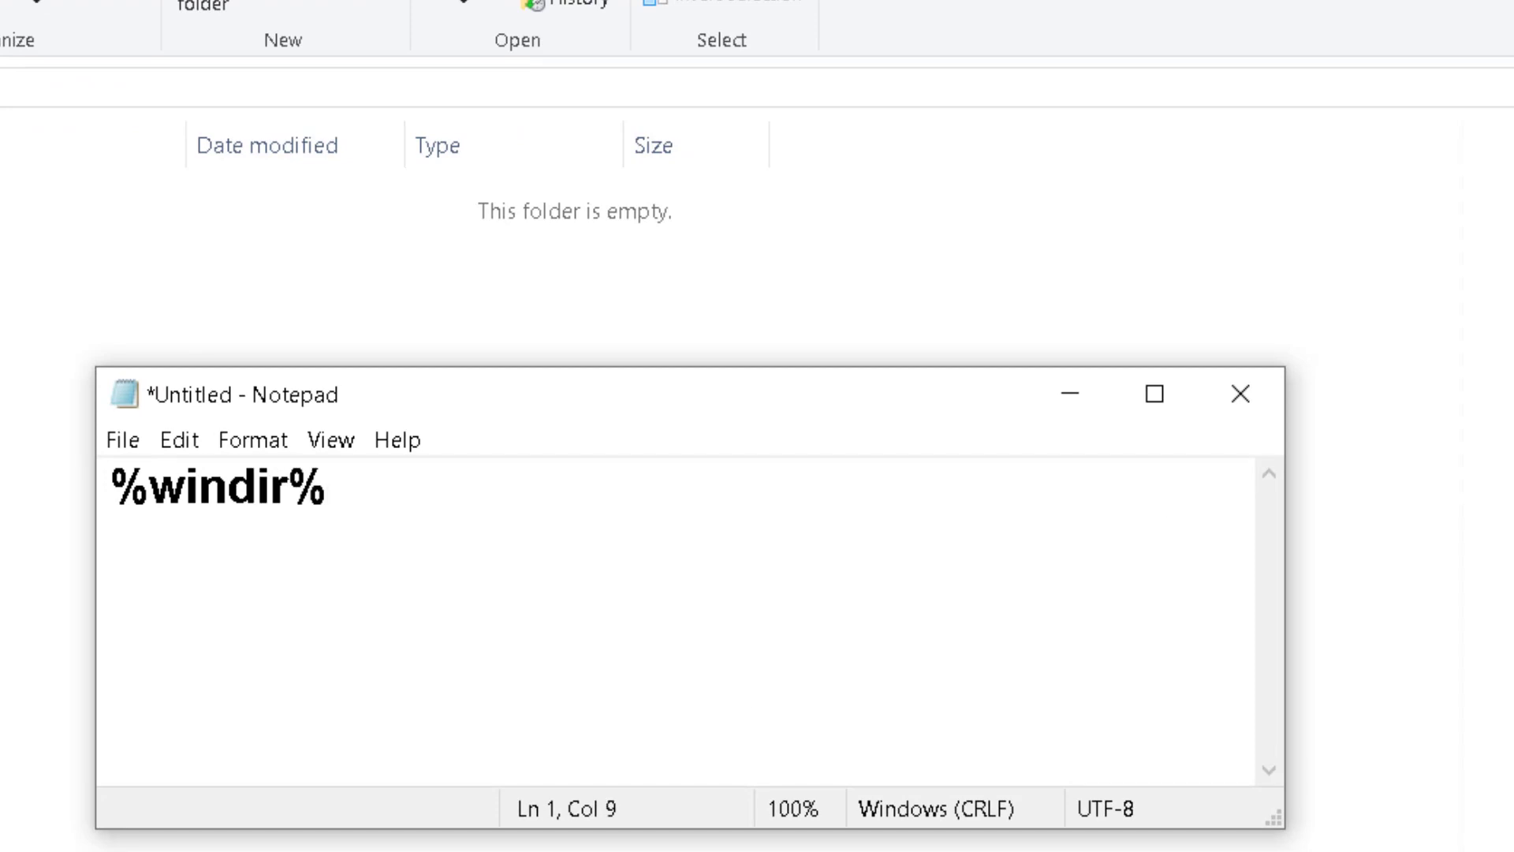
pyautogui.write('syste')
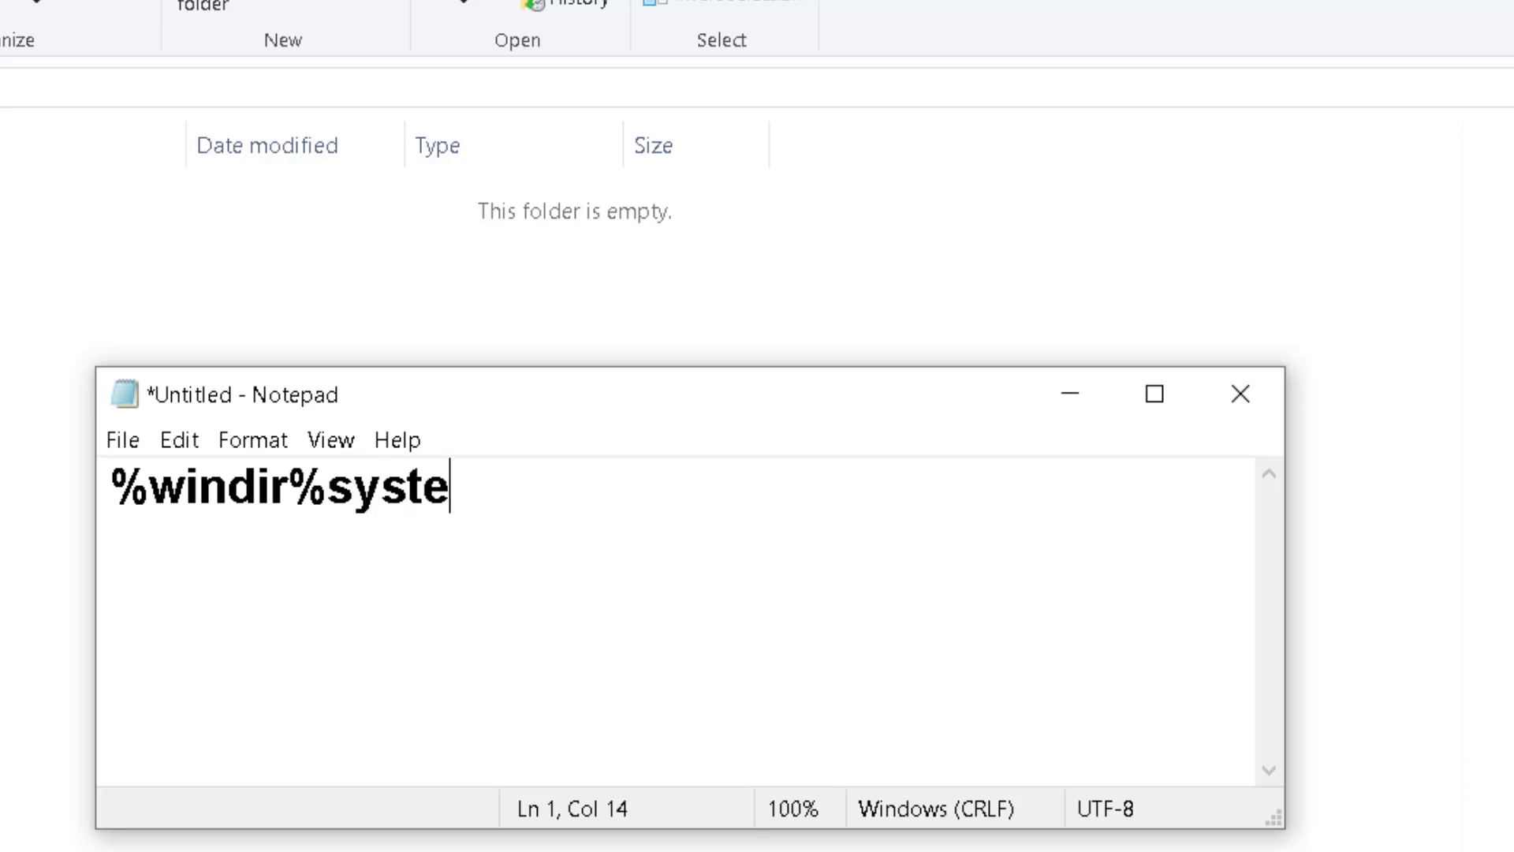
pyautogui.write('m32')
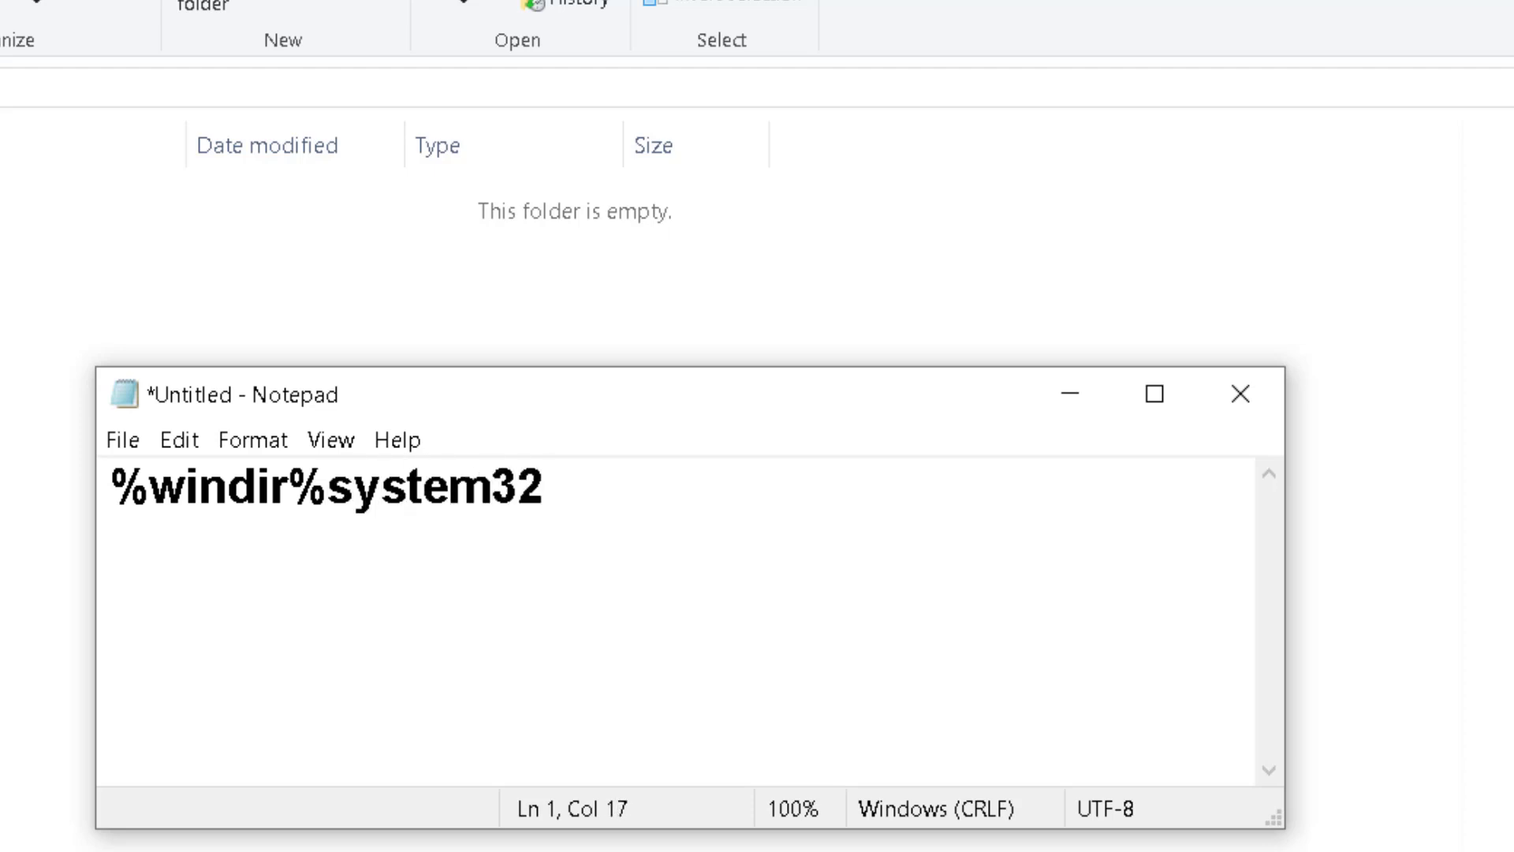
pyautogui.write('run')
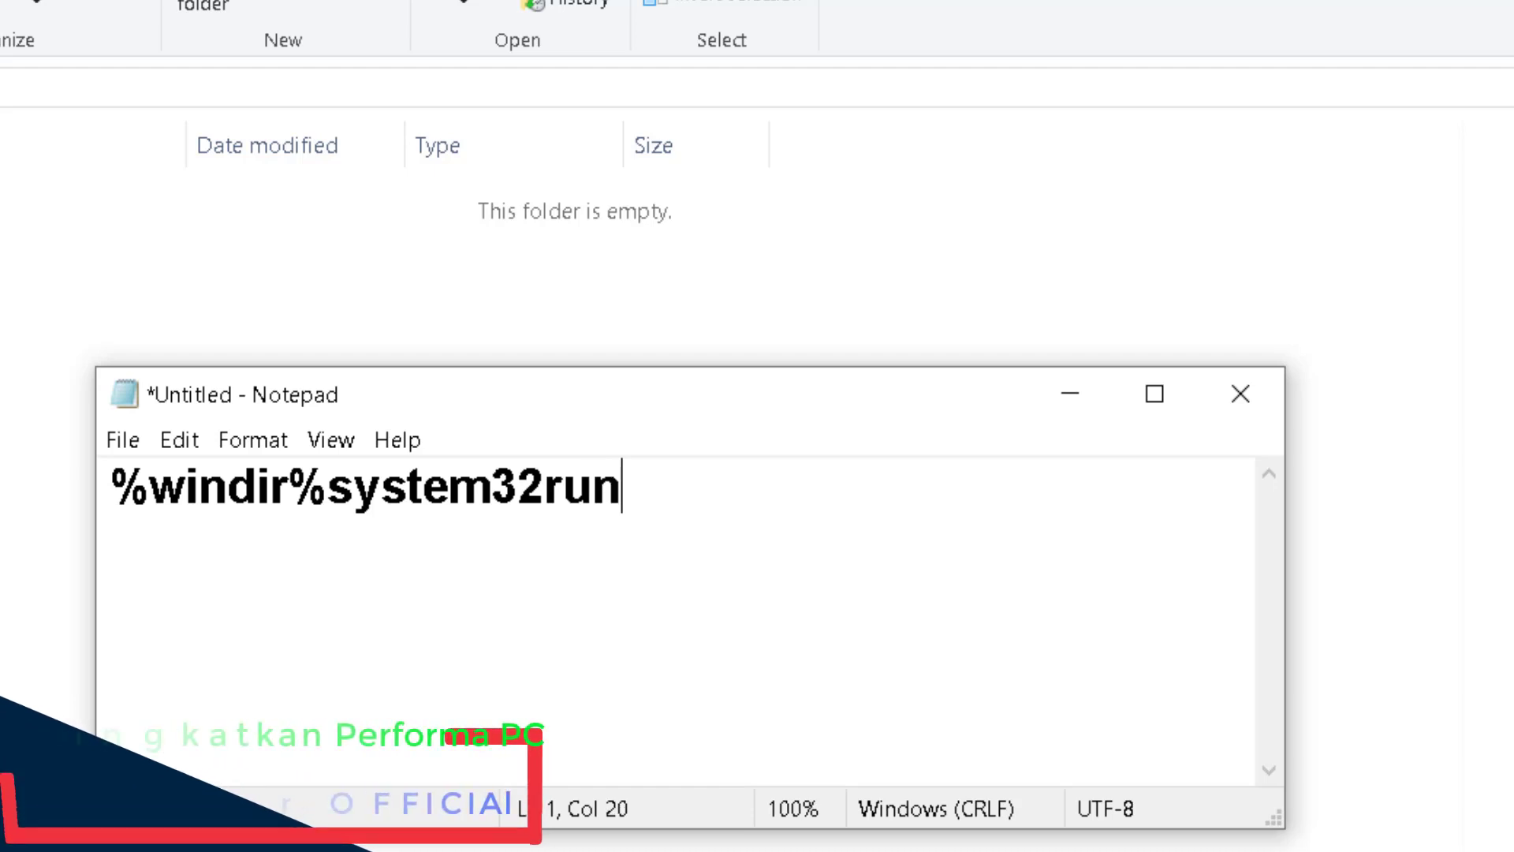
pyautogui.write('dll')
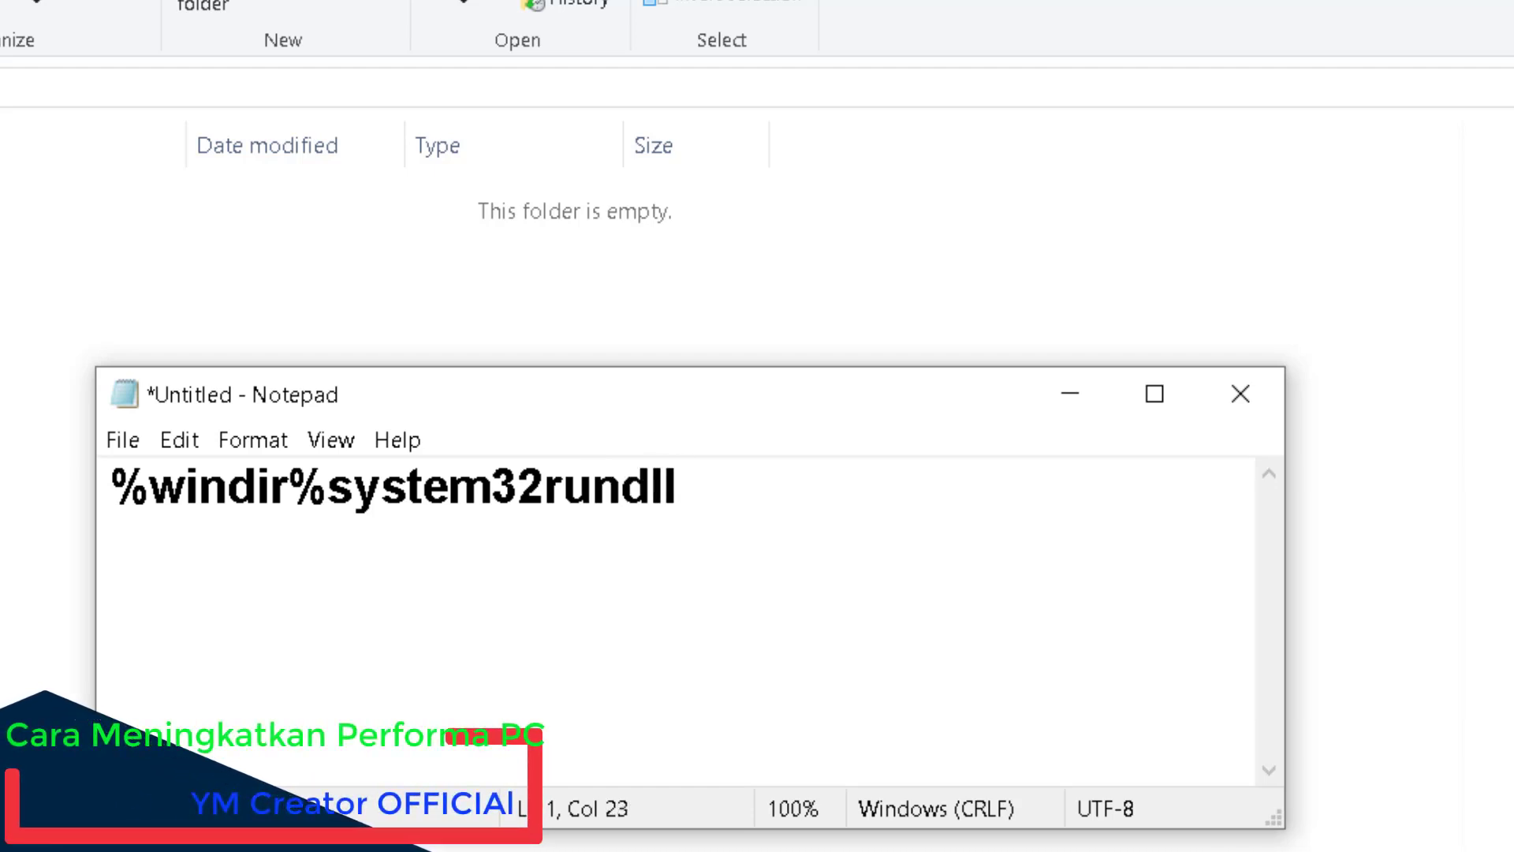
pyautogui.write('32.exe')
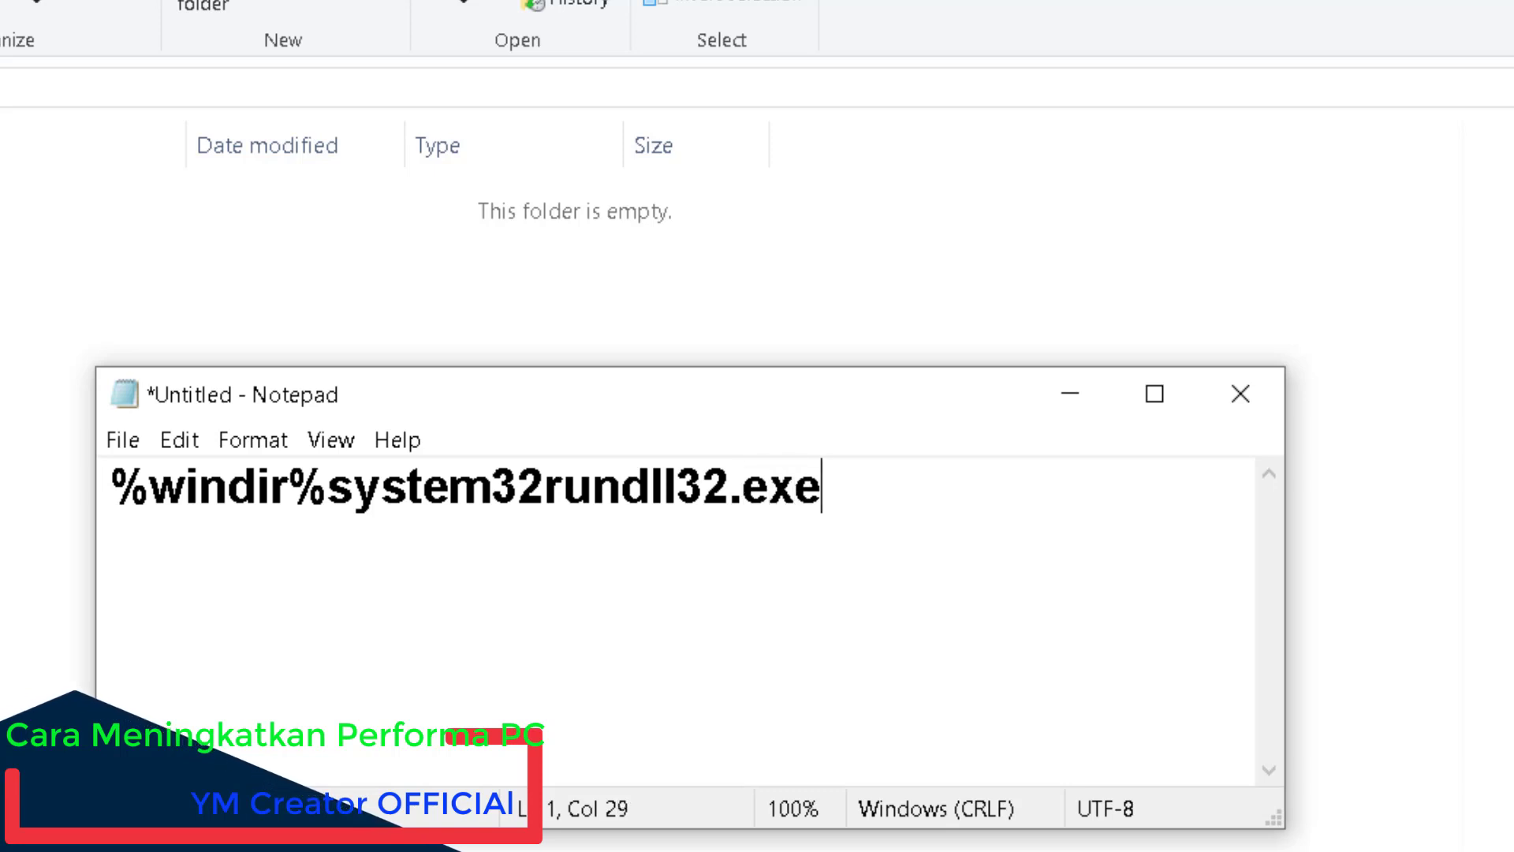
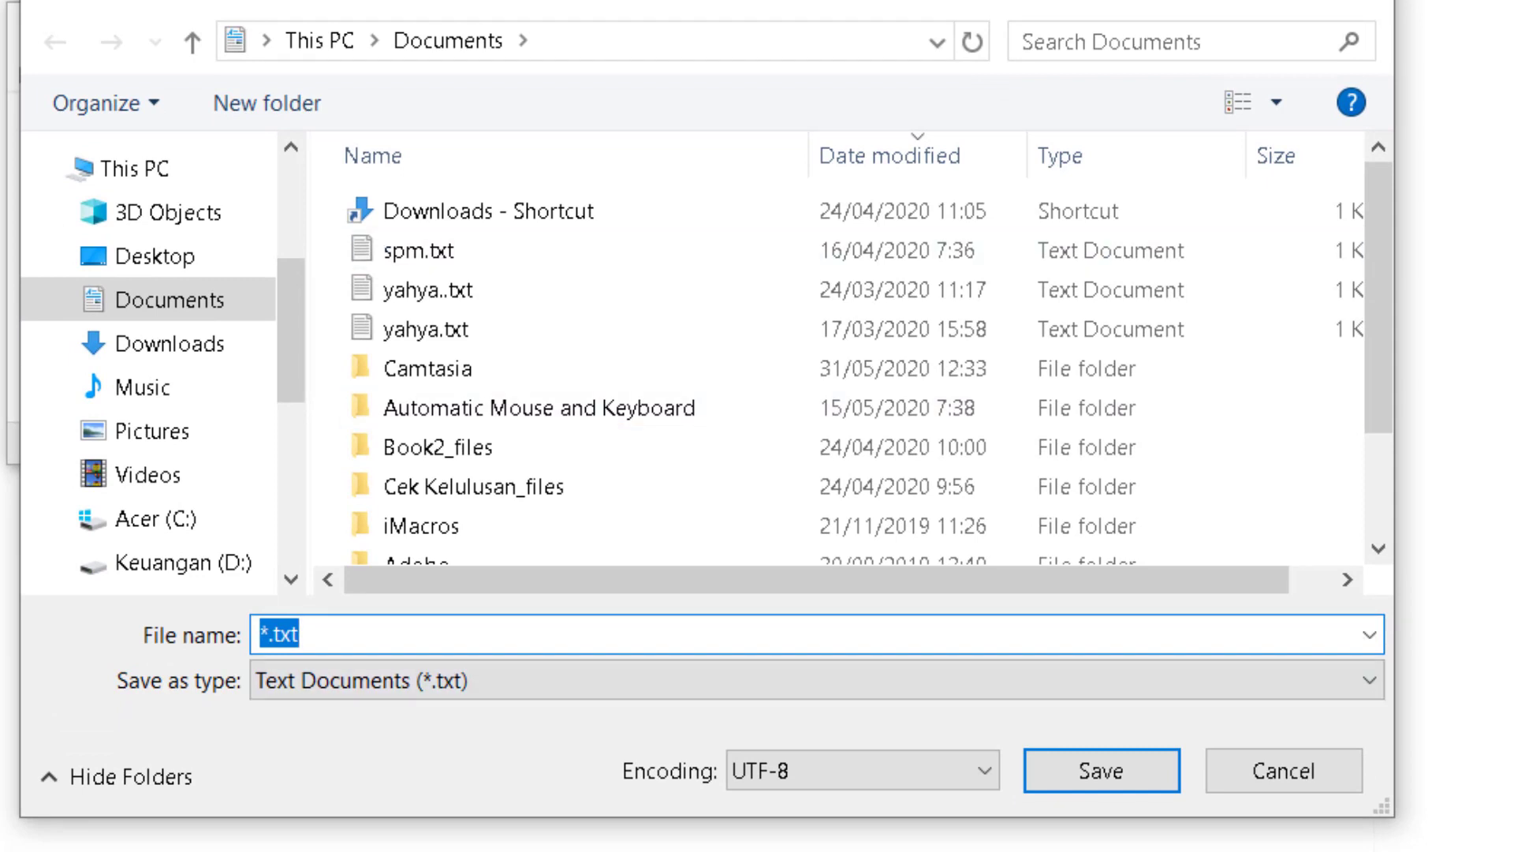
# Step: Save the document as Cleaner.bat in the Desktop folder and close Notepad
pyautogui.write('Cleaner.')
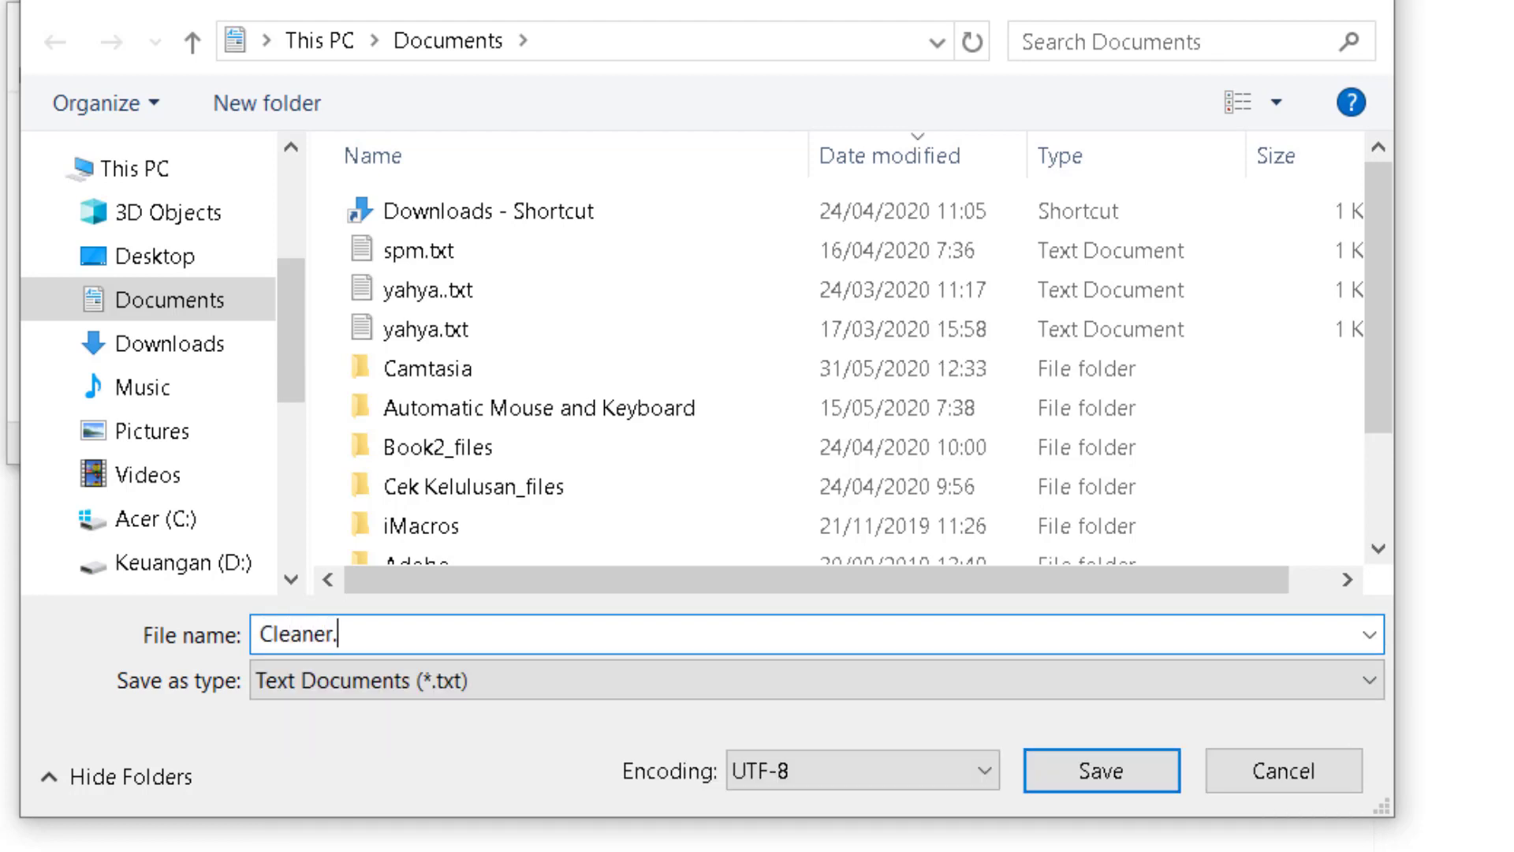
pyautogui.write('bat')
pyautogui.click(154, 255)
pyautogui.click(316, 635)
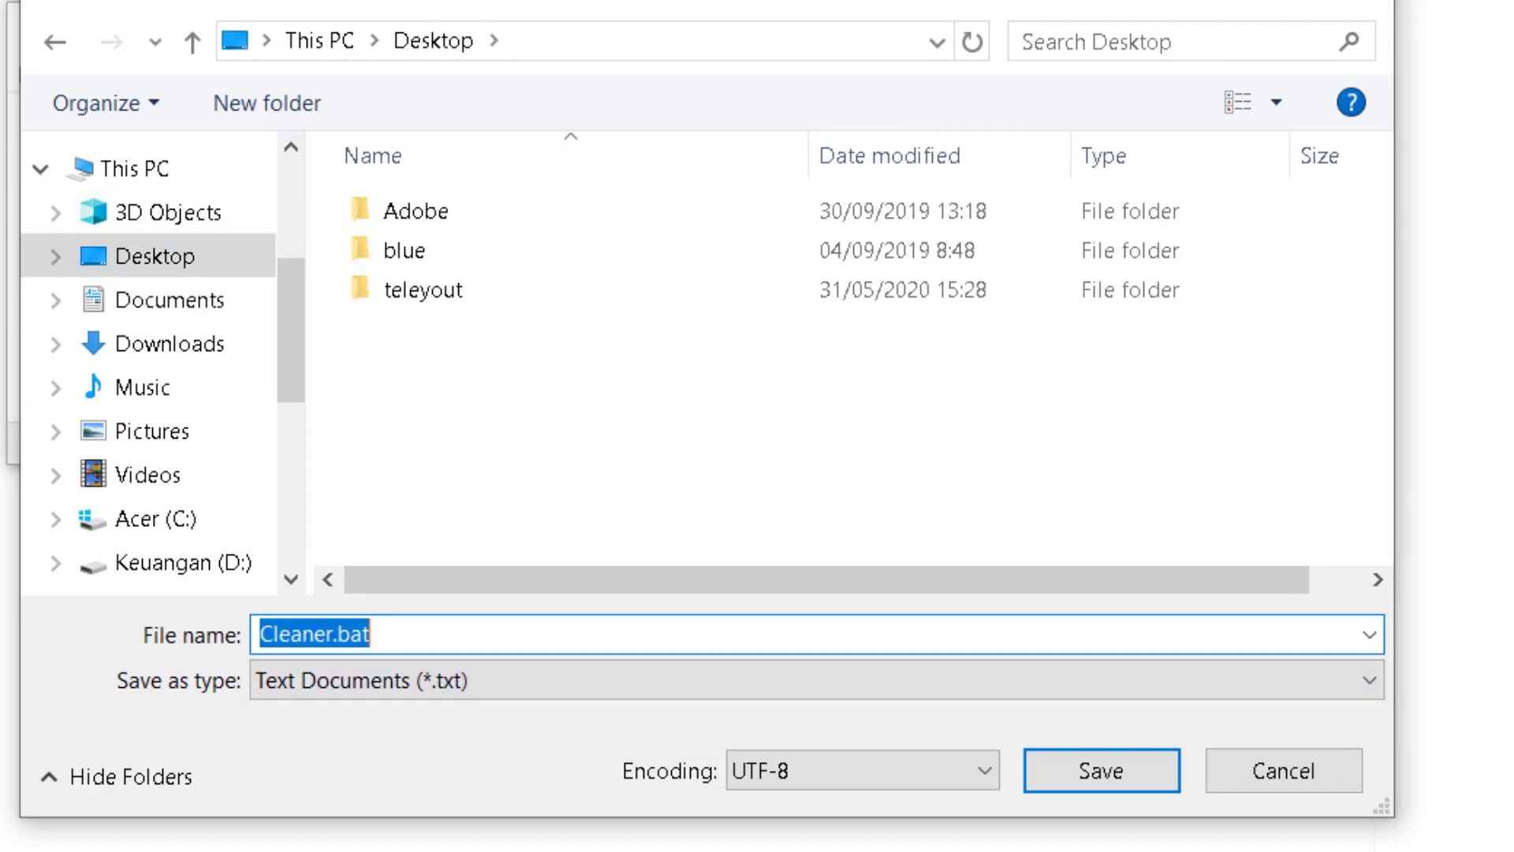
pyautogui.press('Return')
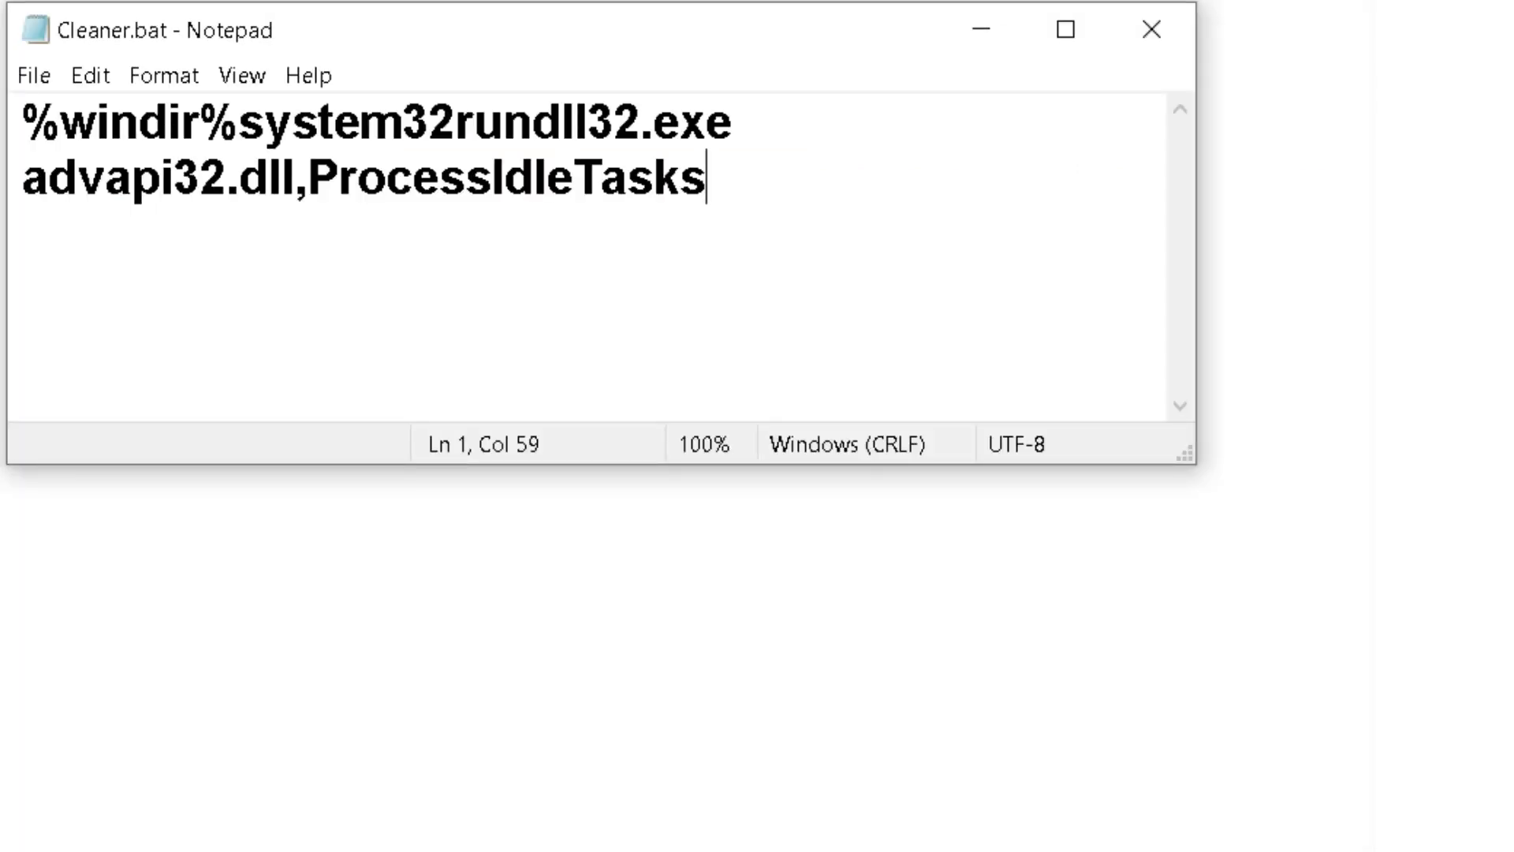
pyautogui.click(1151, 29)
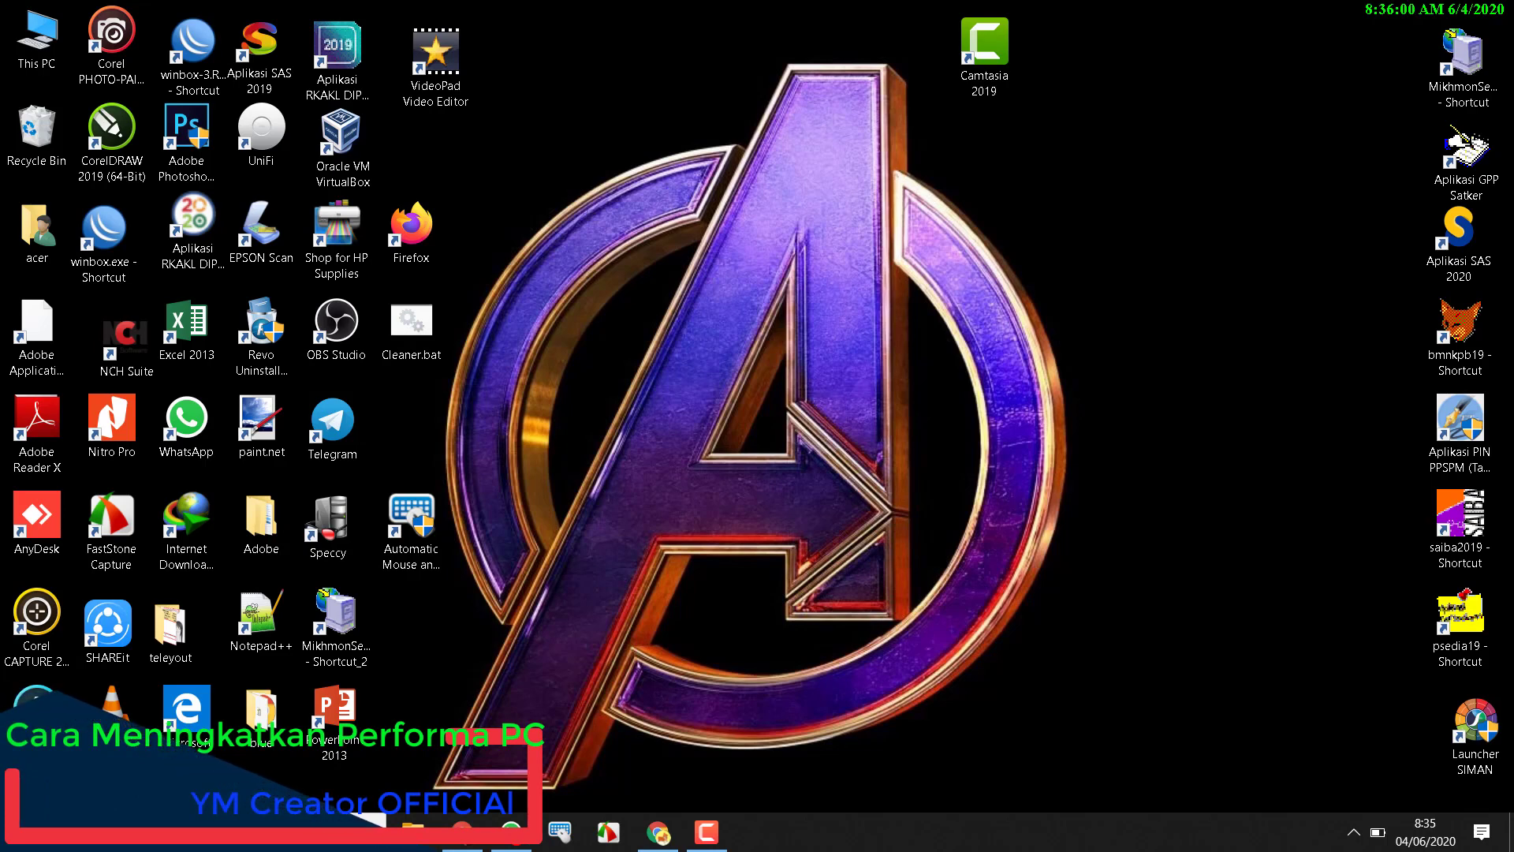
pyautogui.press('super')
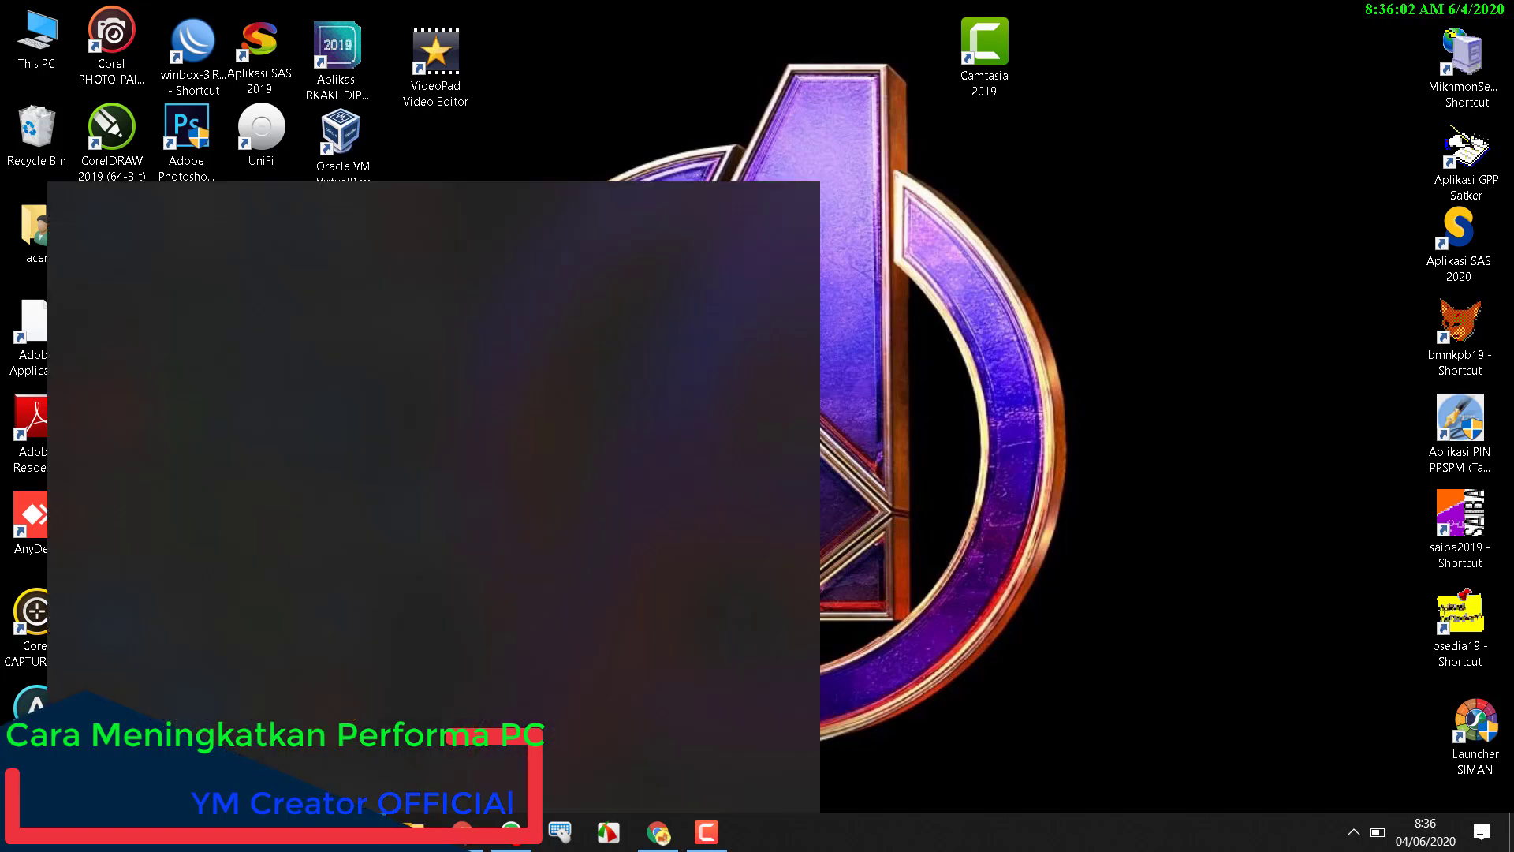
pyautogui.write('temp')
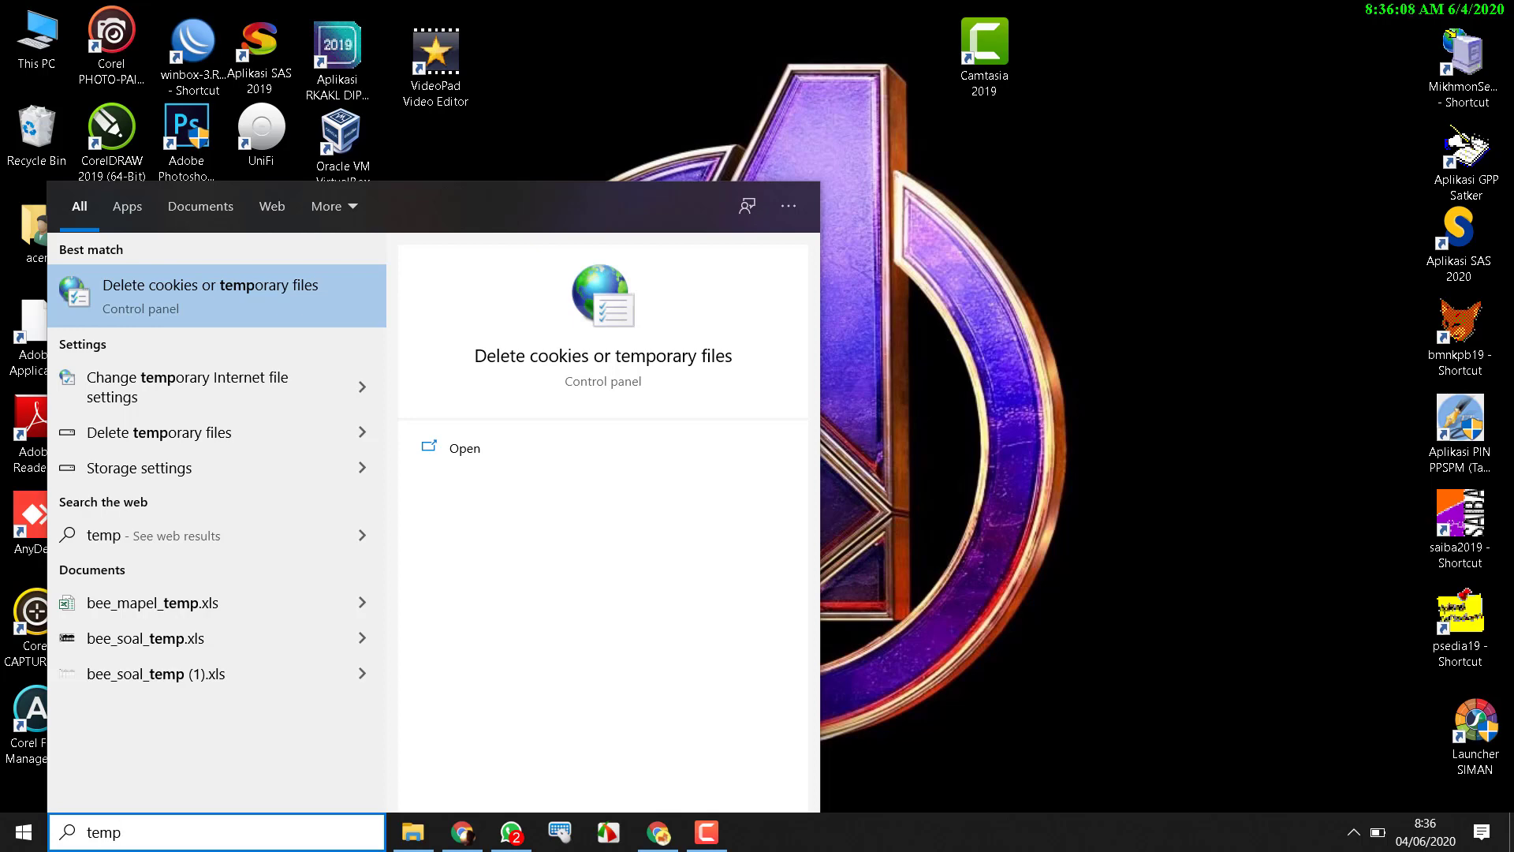
pyautogui.press('BackSpace')
pyautogui.press('BackSpace')
pyautogui.press('BackSpace')
pyautogui.press('BackSpace')
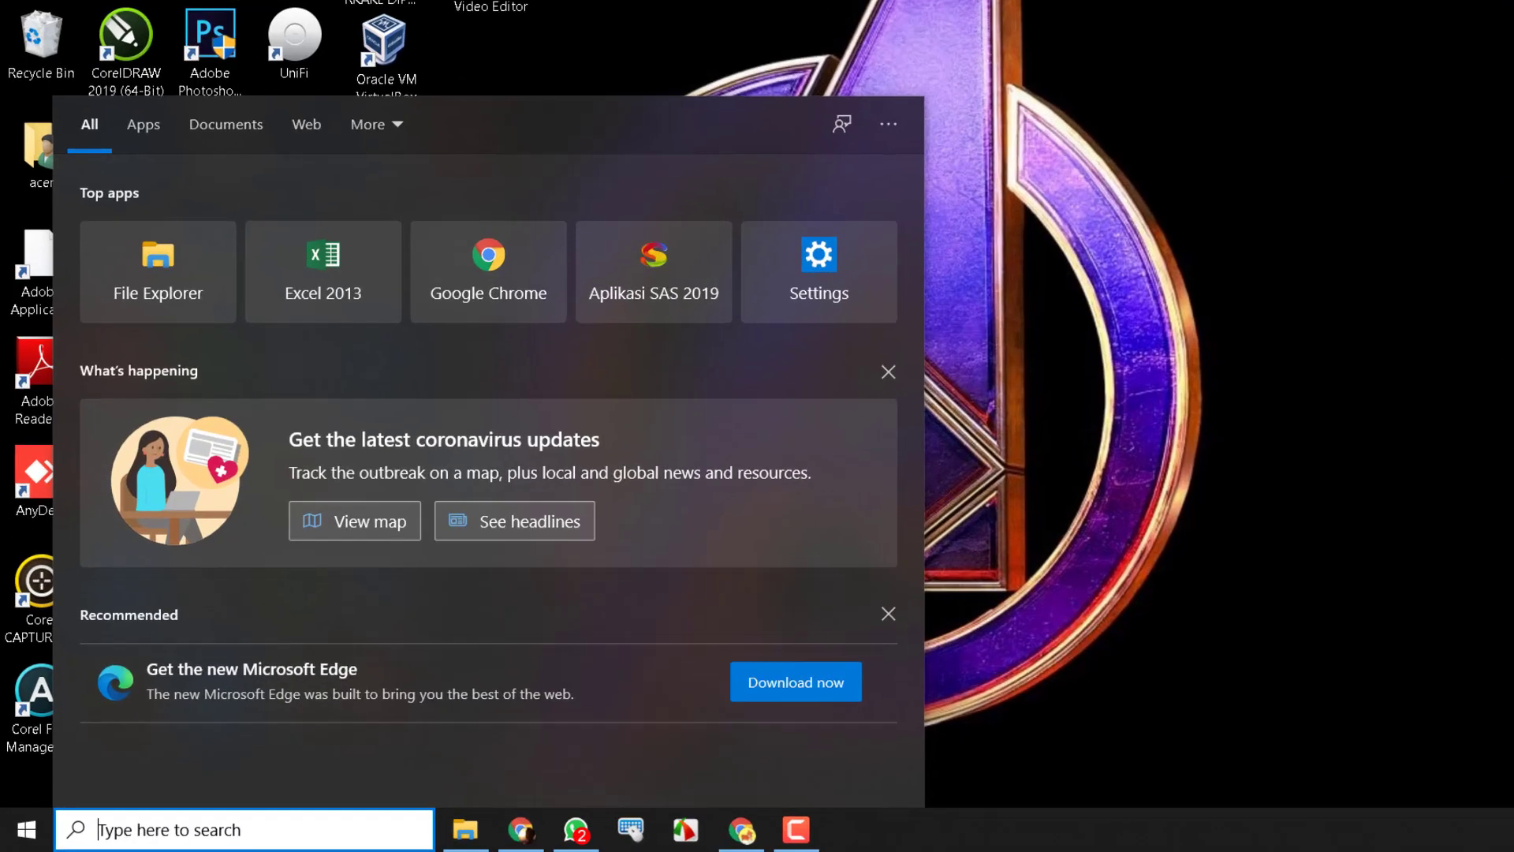
# Step: Search Windows for %temp% and open the matching file folder
pyautogui.write('%t')
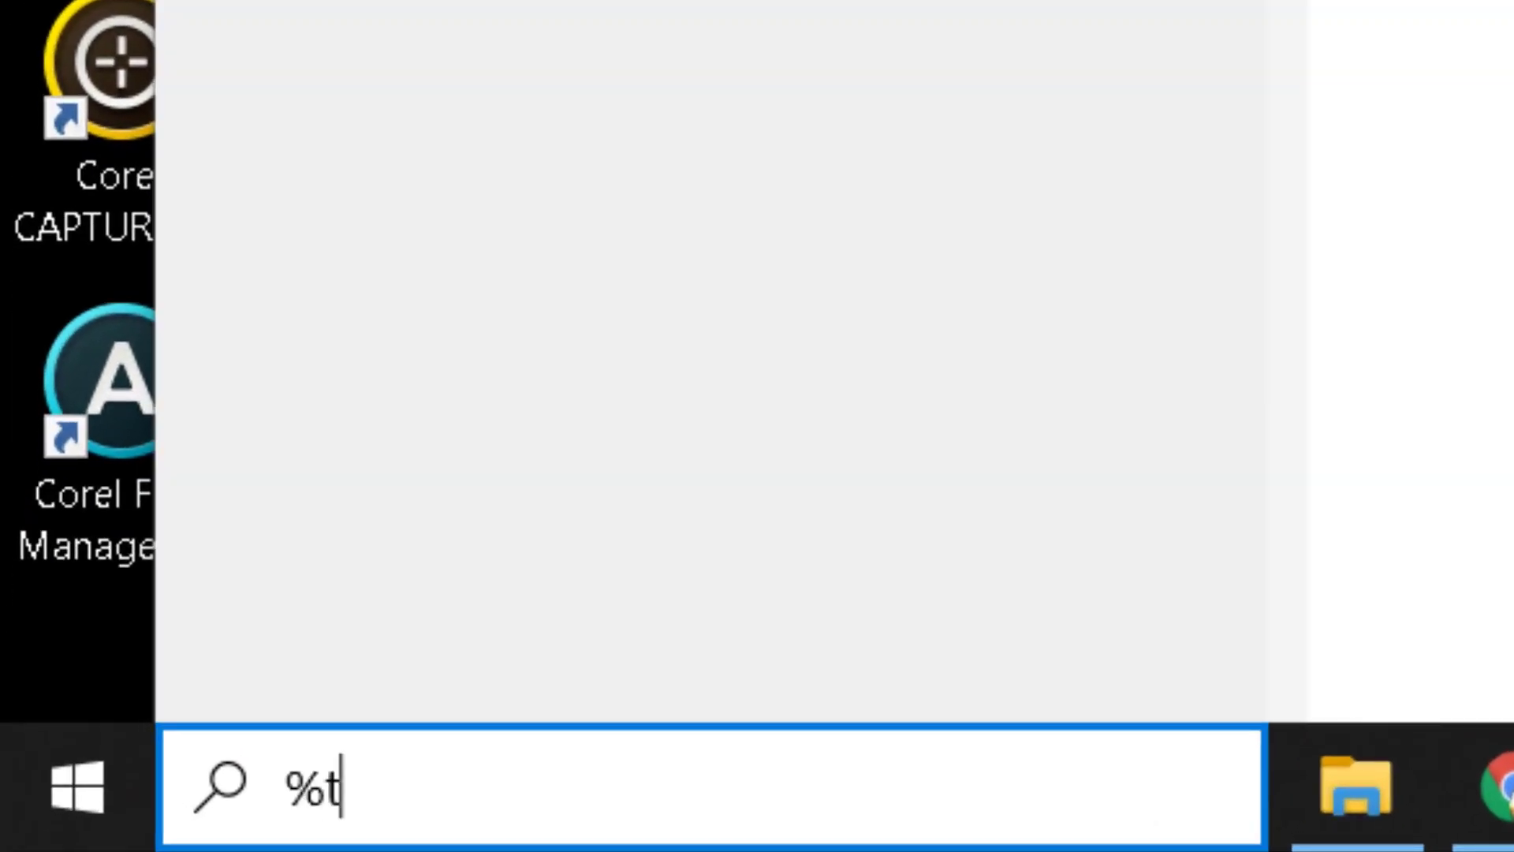
pyautogui.write('emp')
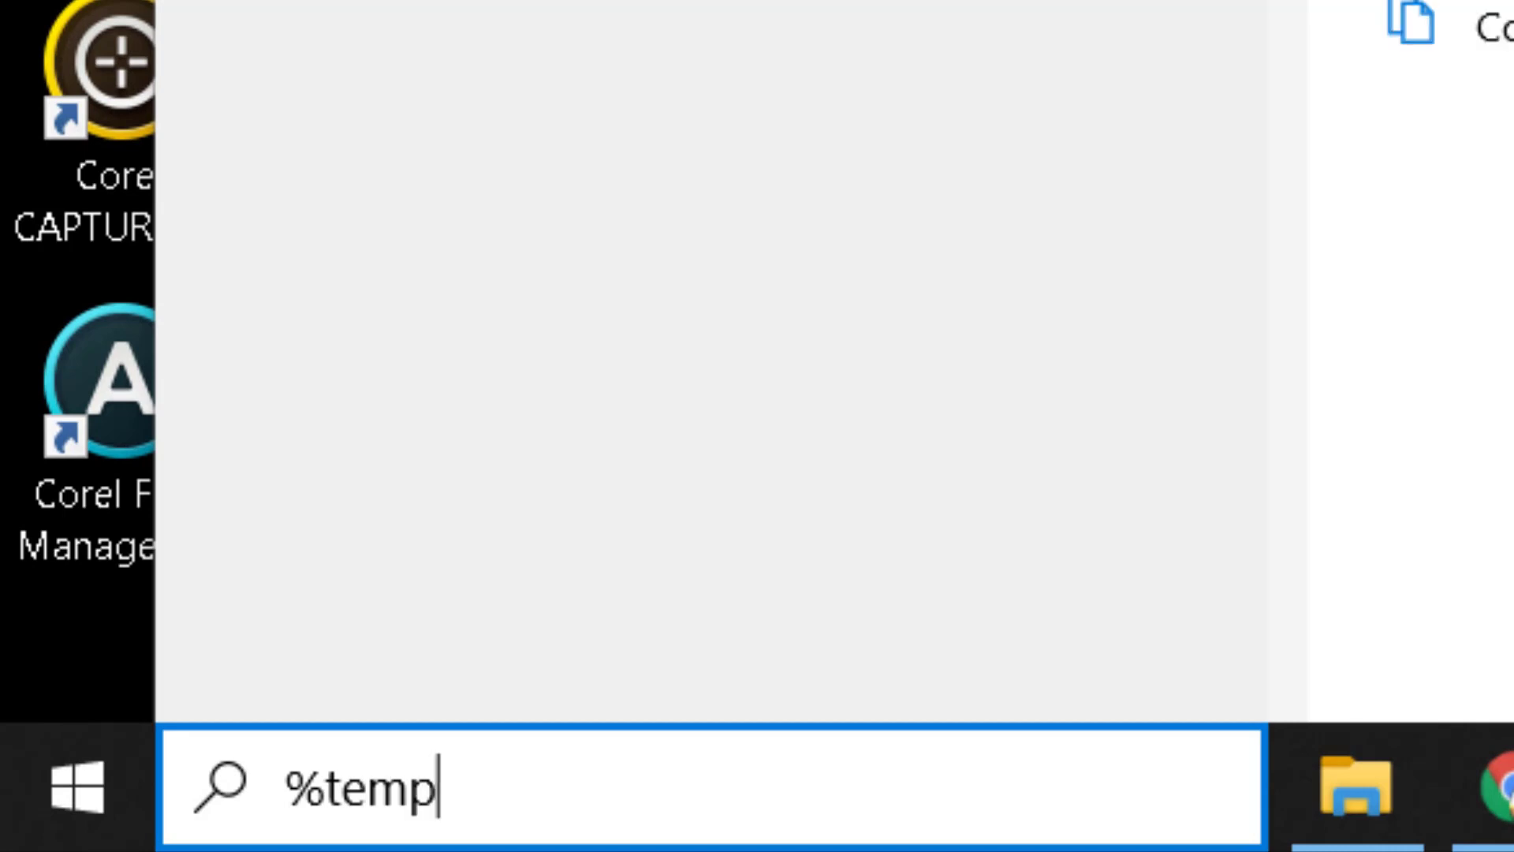
pyautogui.write('%')
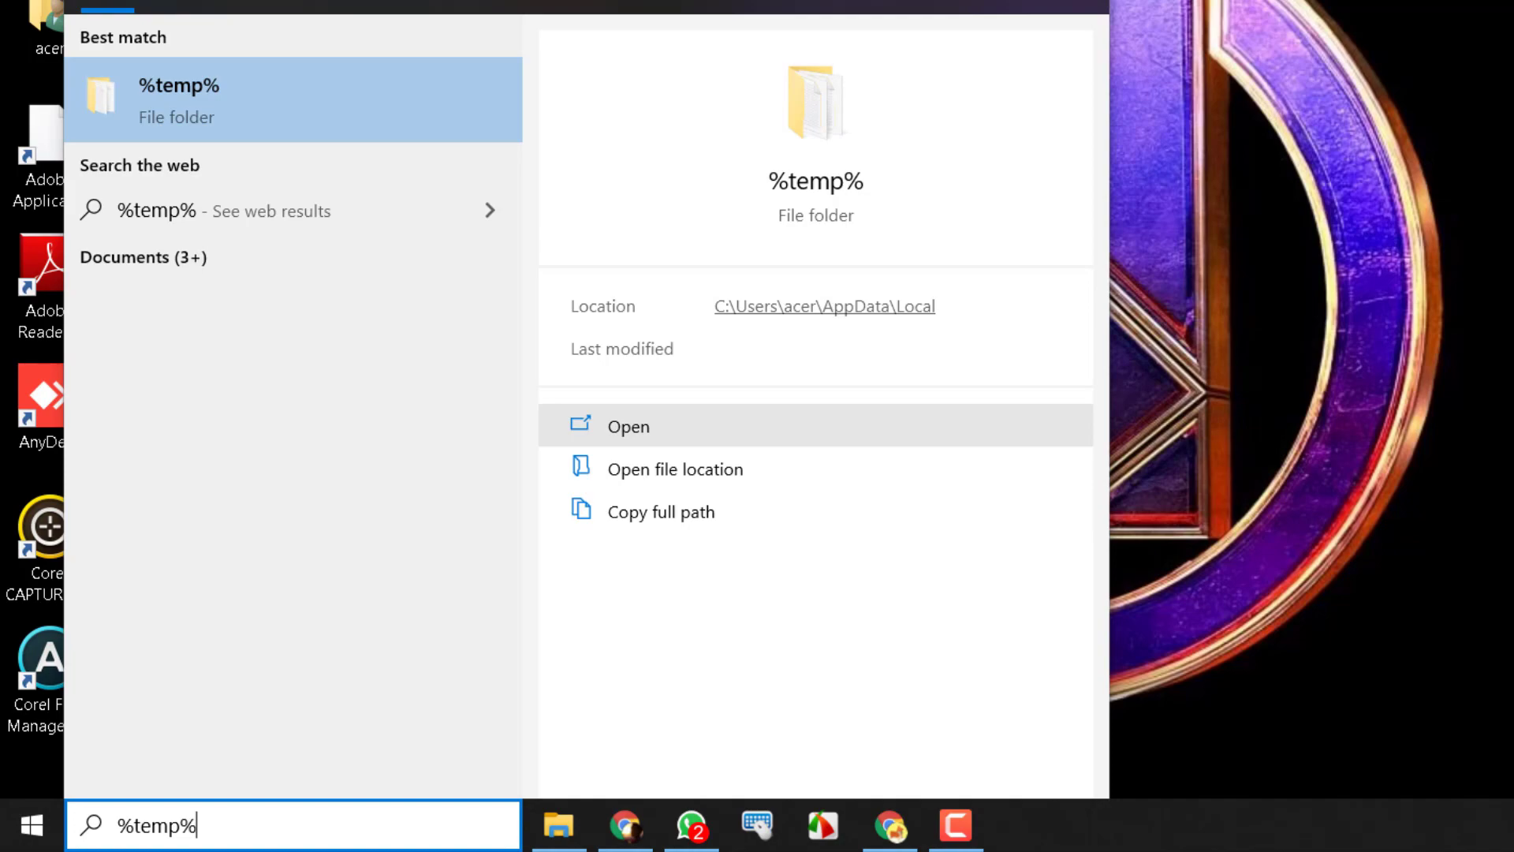
pyautogui.click(628, 425)
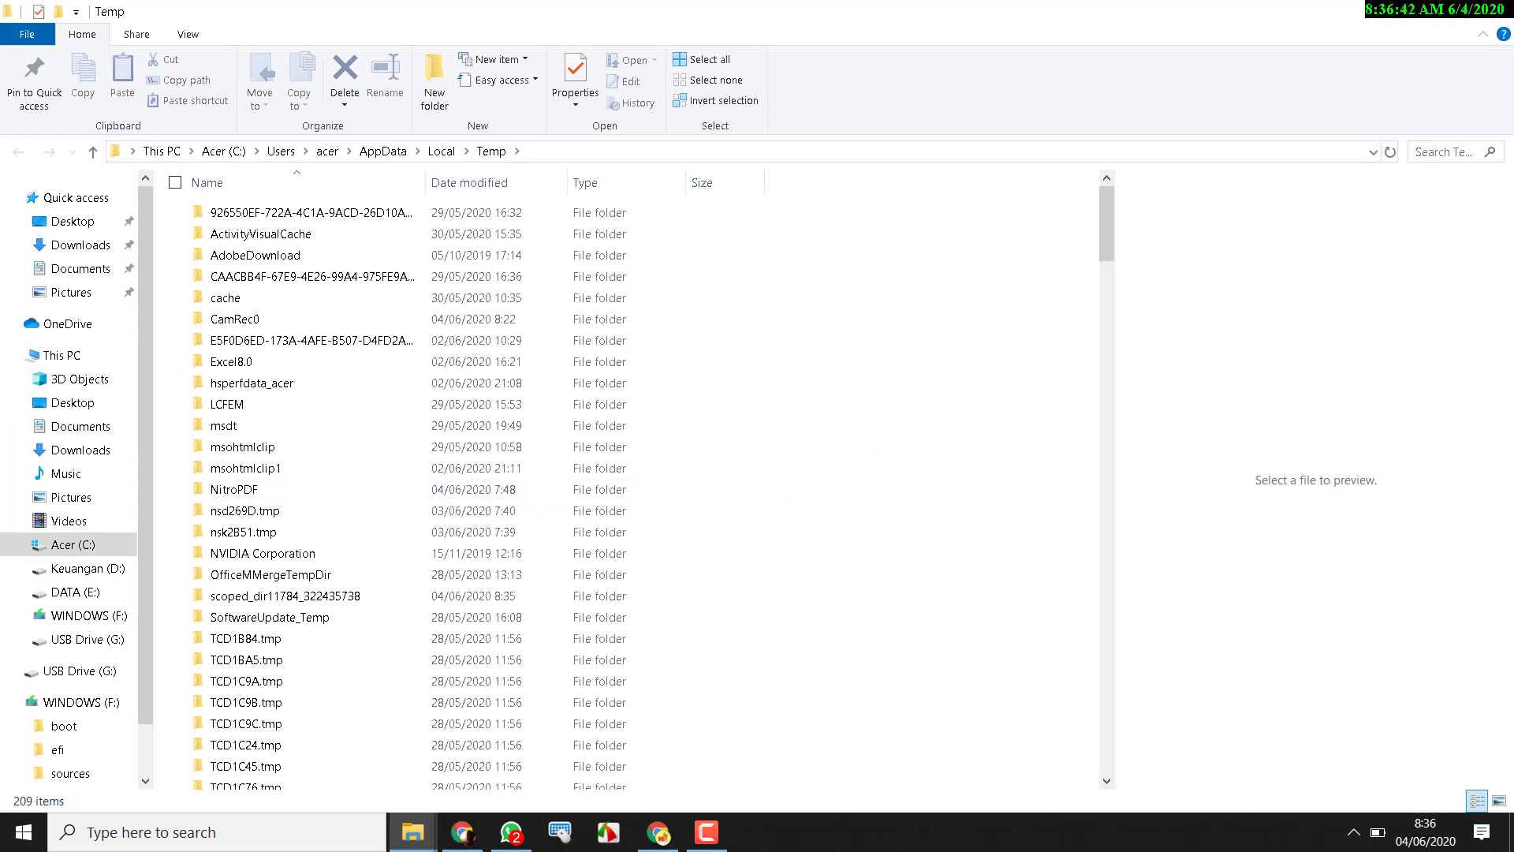
# Step: Permanently delete all items in the Temp folder and confirm the deletion
pyautogui.click(312, 276)
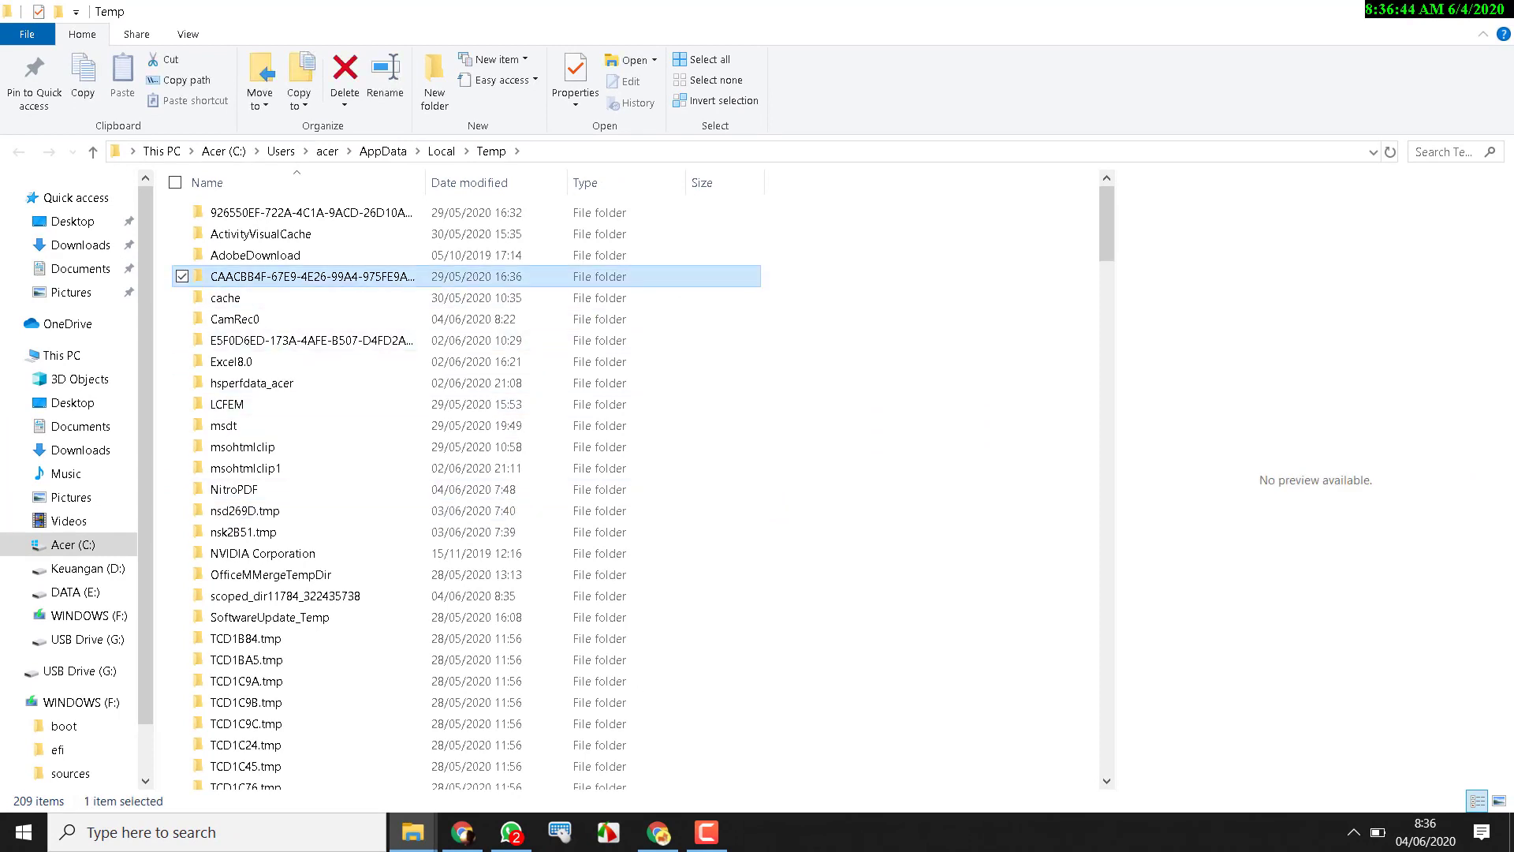
pyautogui.hotkey('ctrl', 'a')
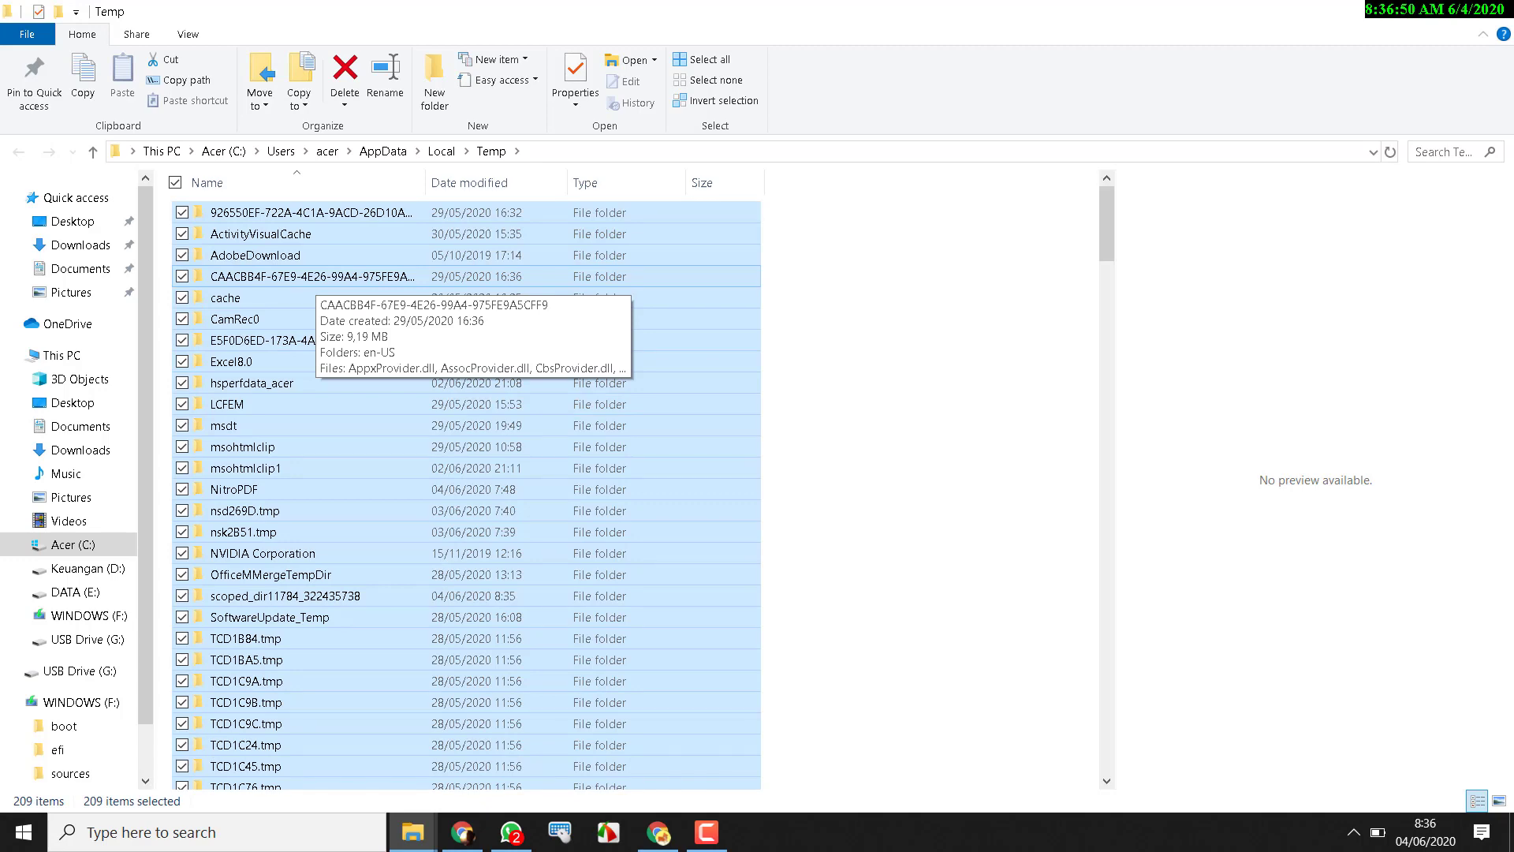
pyautogui.hotkey('ctrl', 'a')
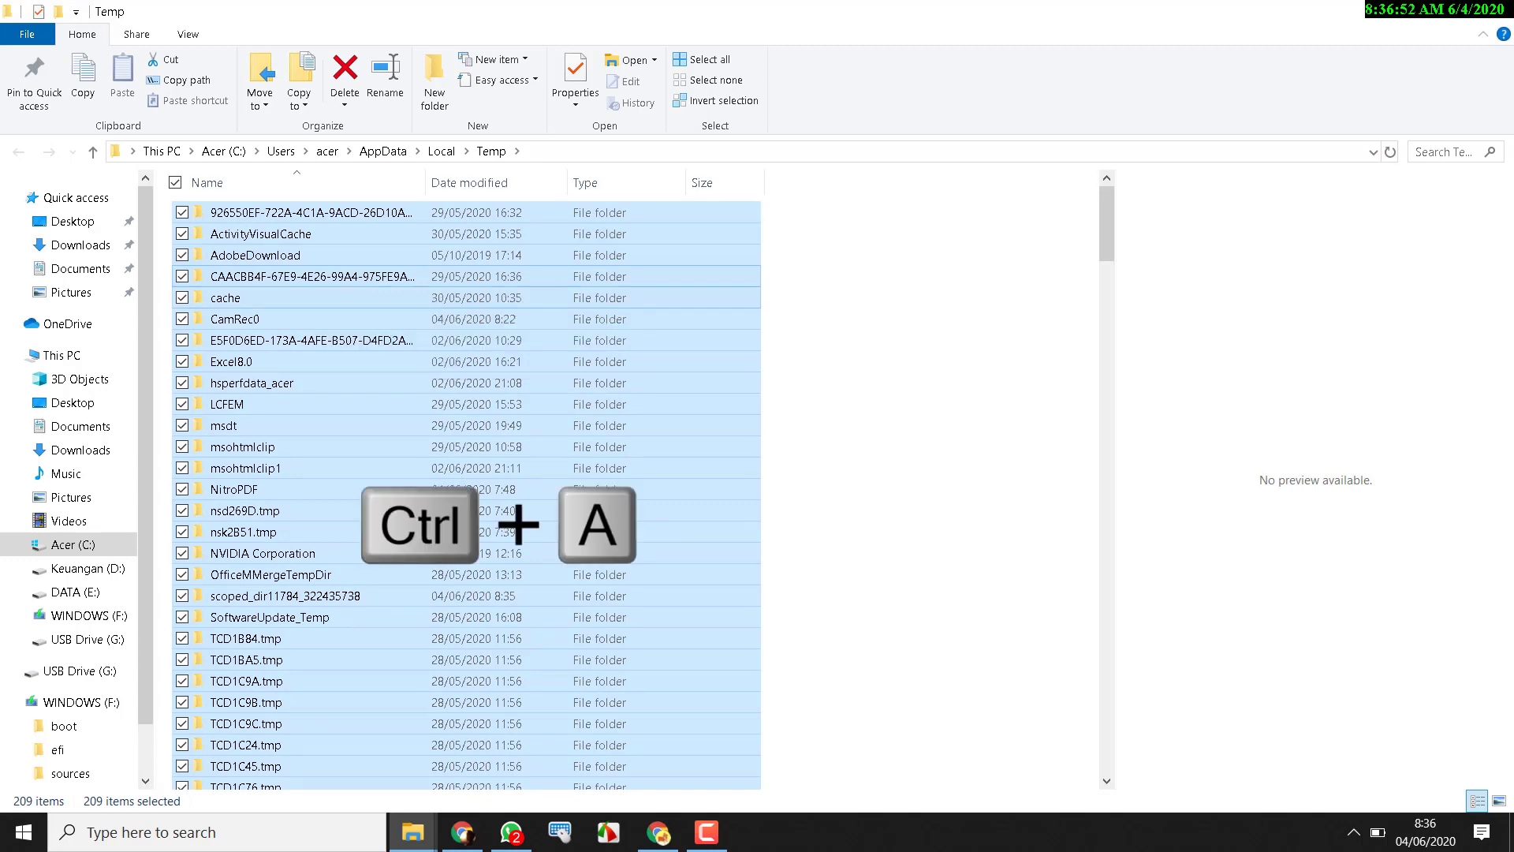
pyautogui.scroll(-11, 465, 489)
pyautogui.scroll(-20, 465, 489)
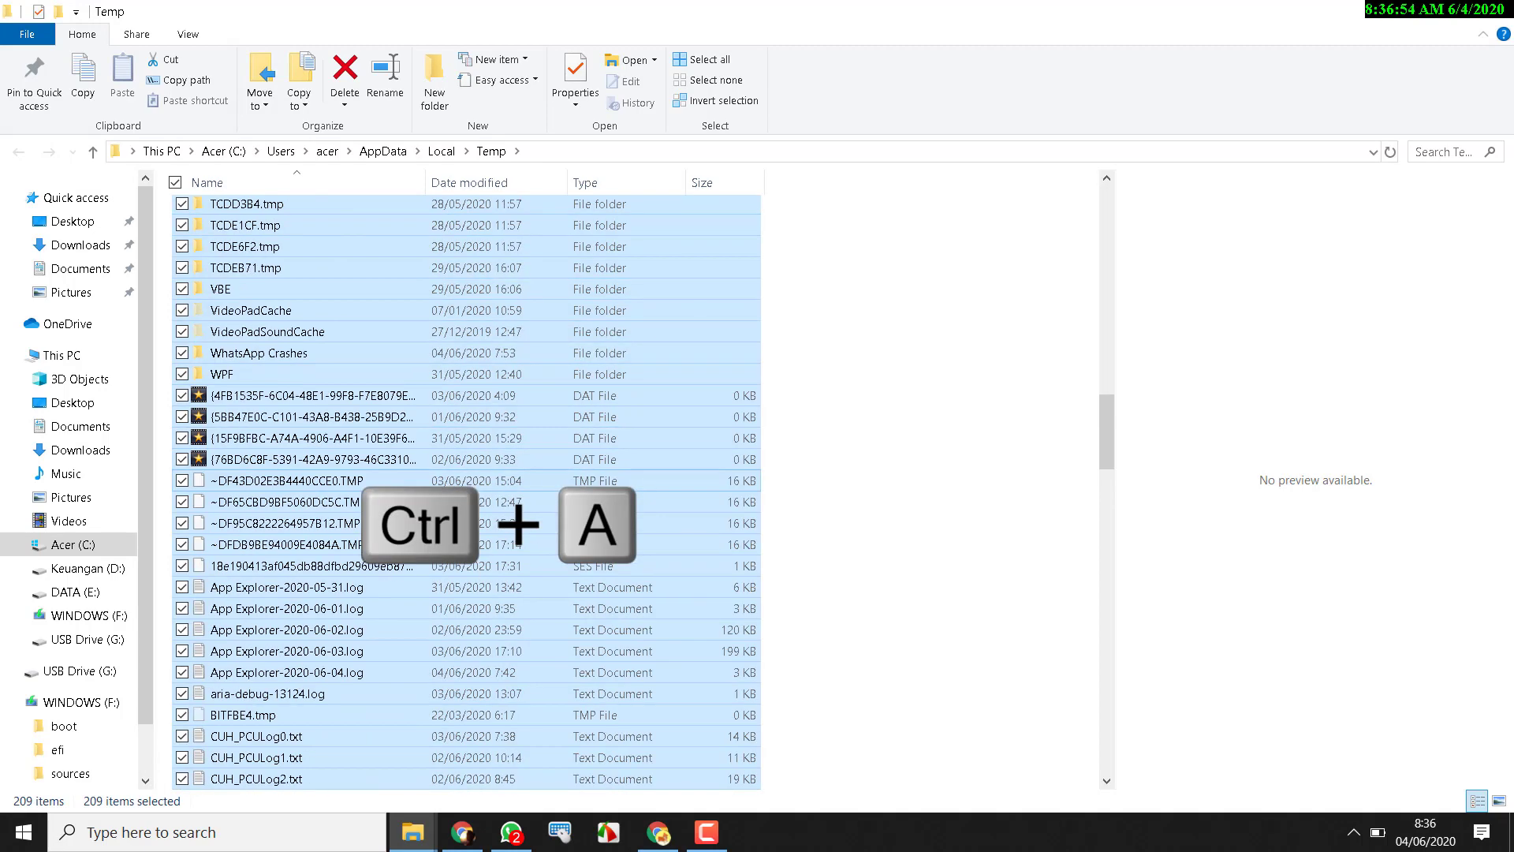
pyautogui.scroll(-20, 465, 489)
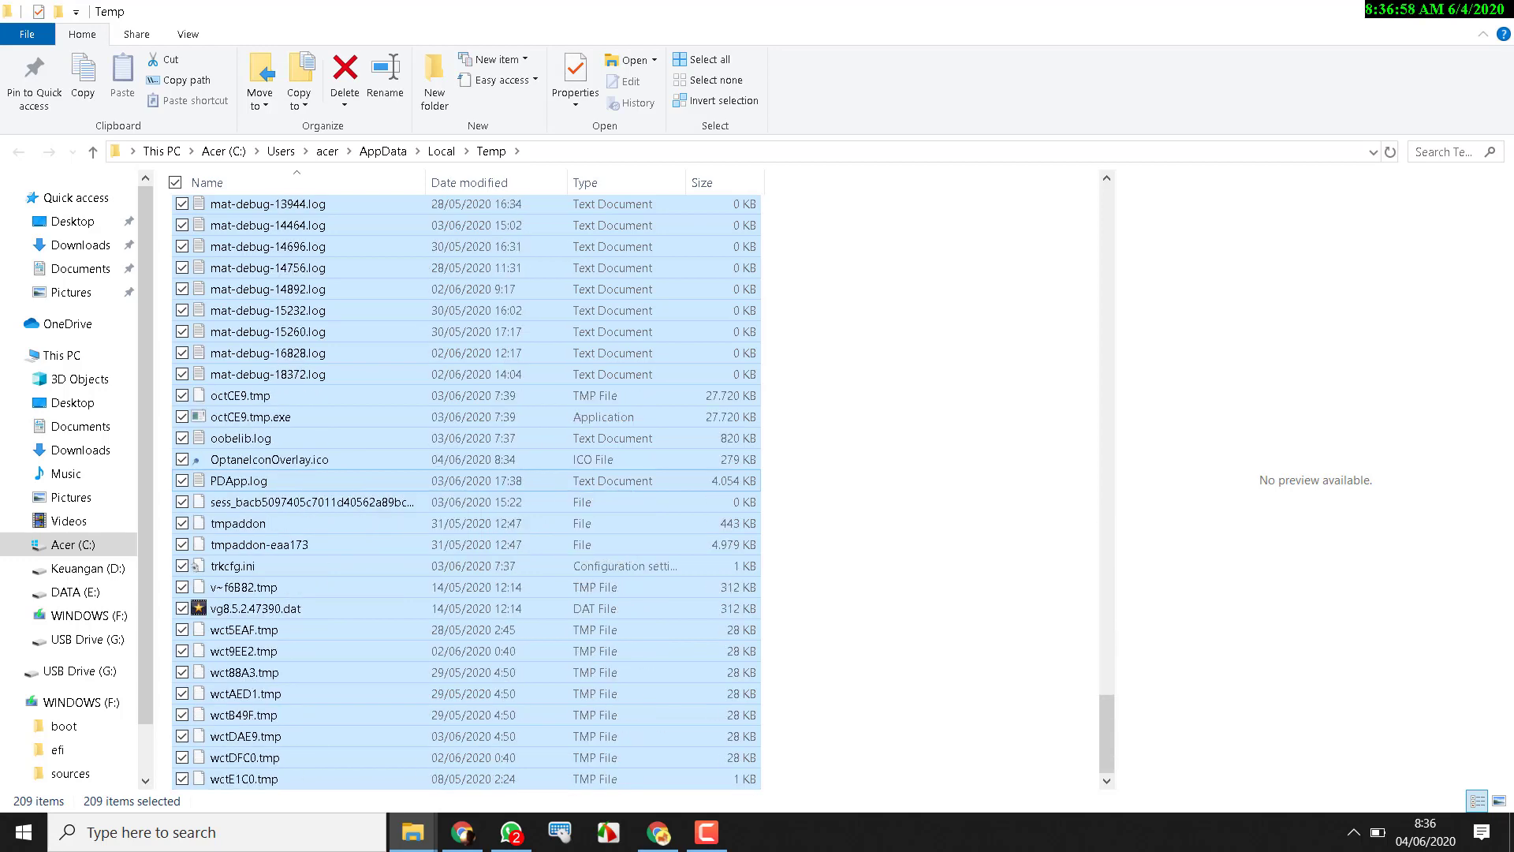
pyautogui.scroll(20, 465, 489)
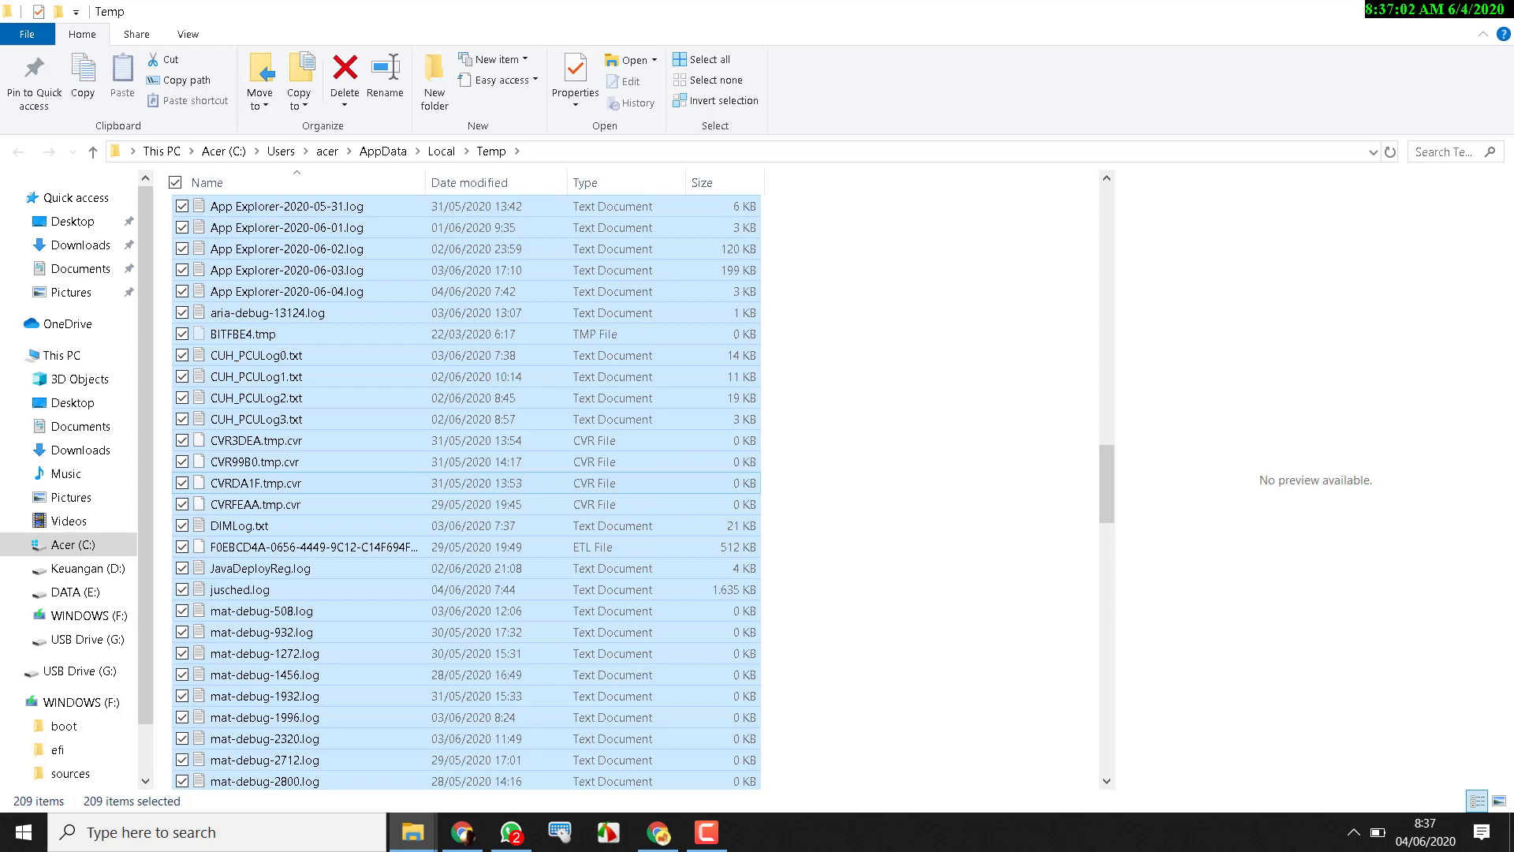
pyautogui.hotkey('shift', 'Delete')
pyautogui.hotkey('shift', 'Delete')
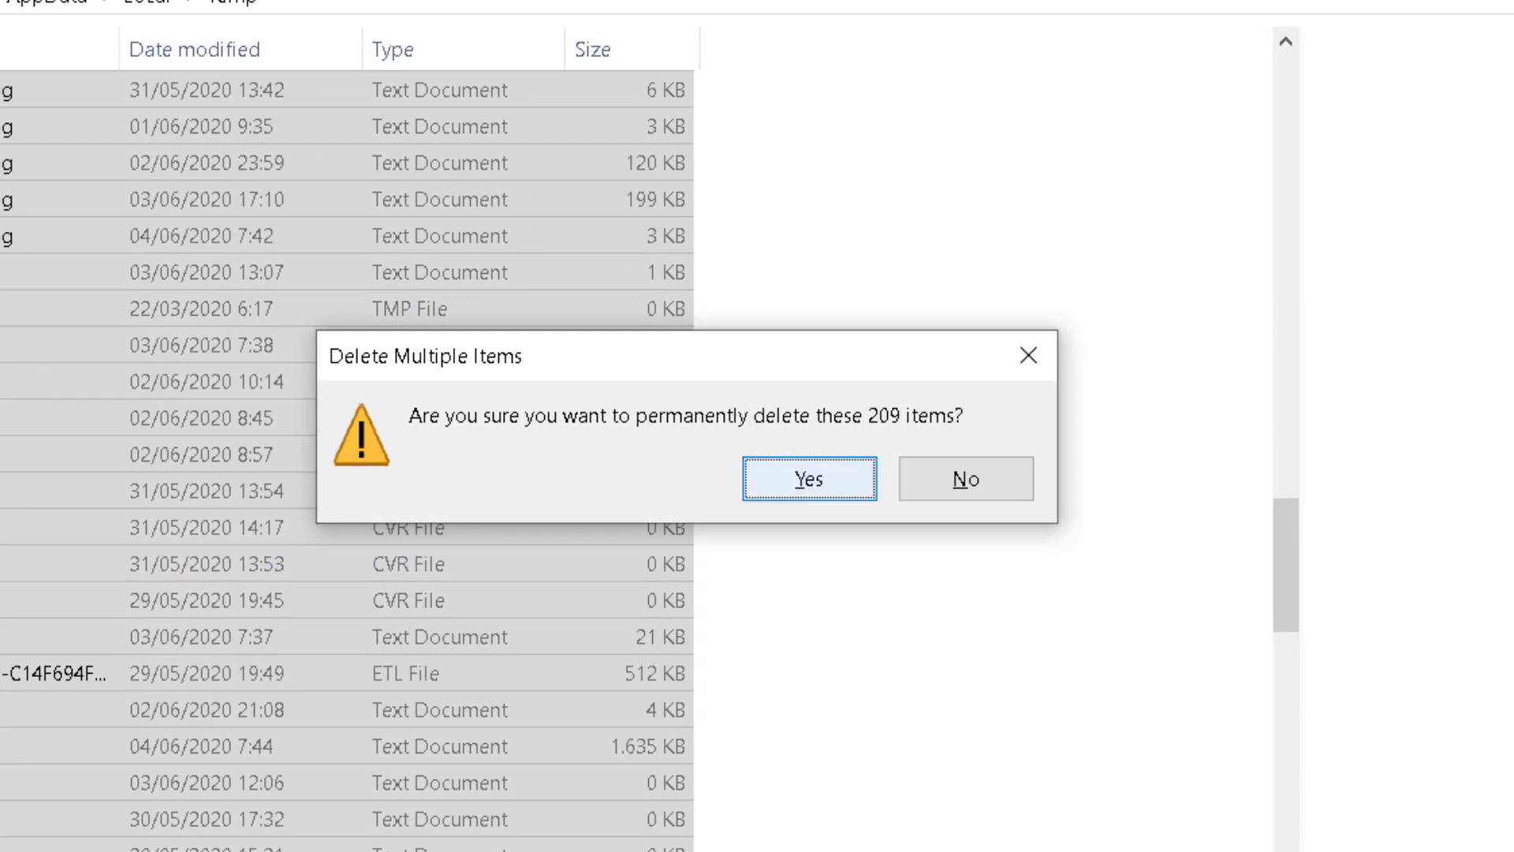
pyautogui.click(809, 479)
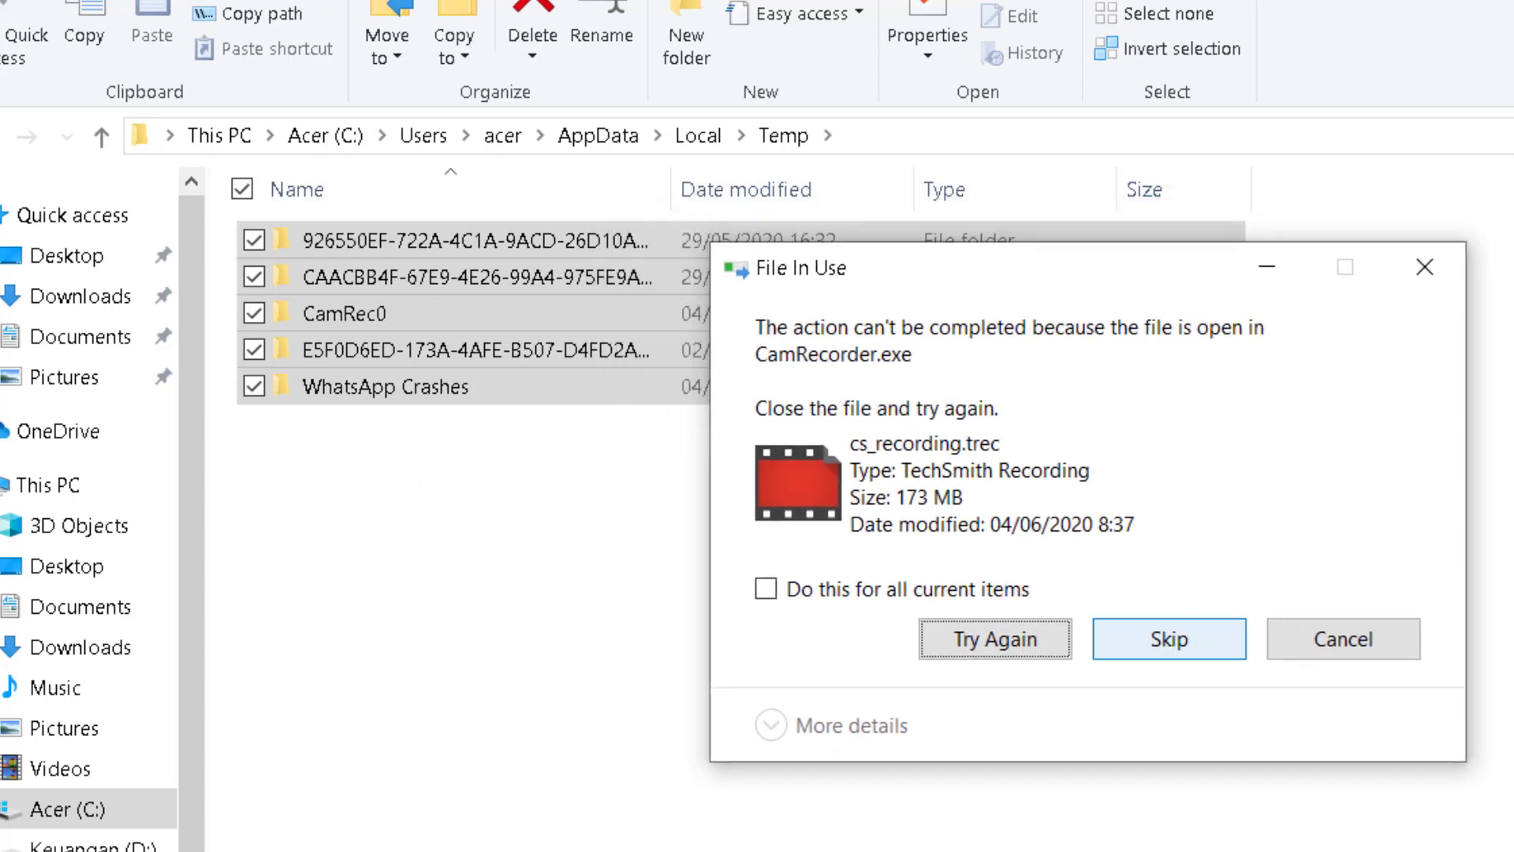
# Step: Skip the files that are in use during the deletion, applying the choice to all current items from keyboard.raw on
pyautogui.click(1169, 639)
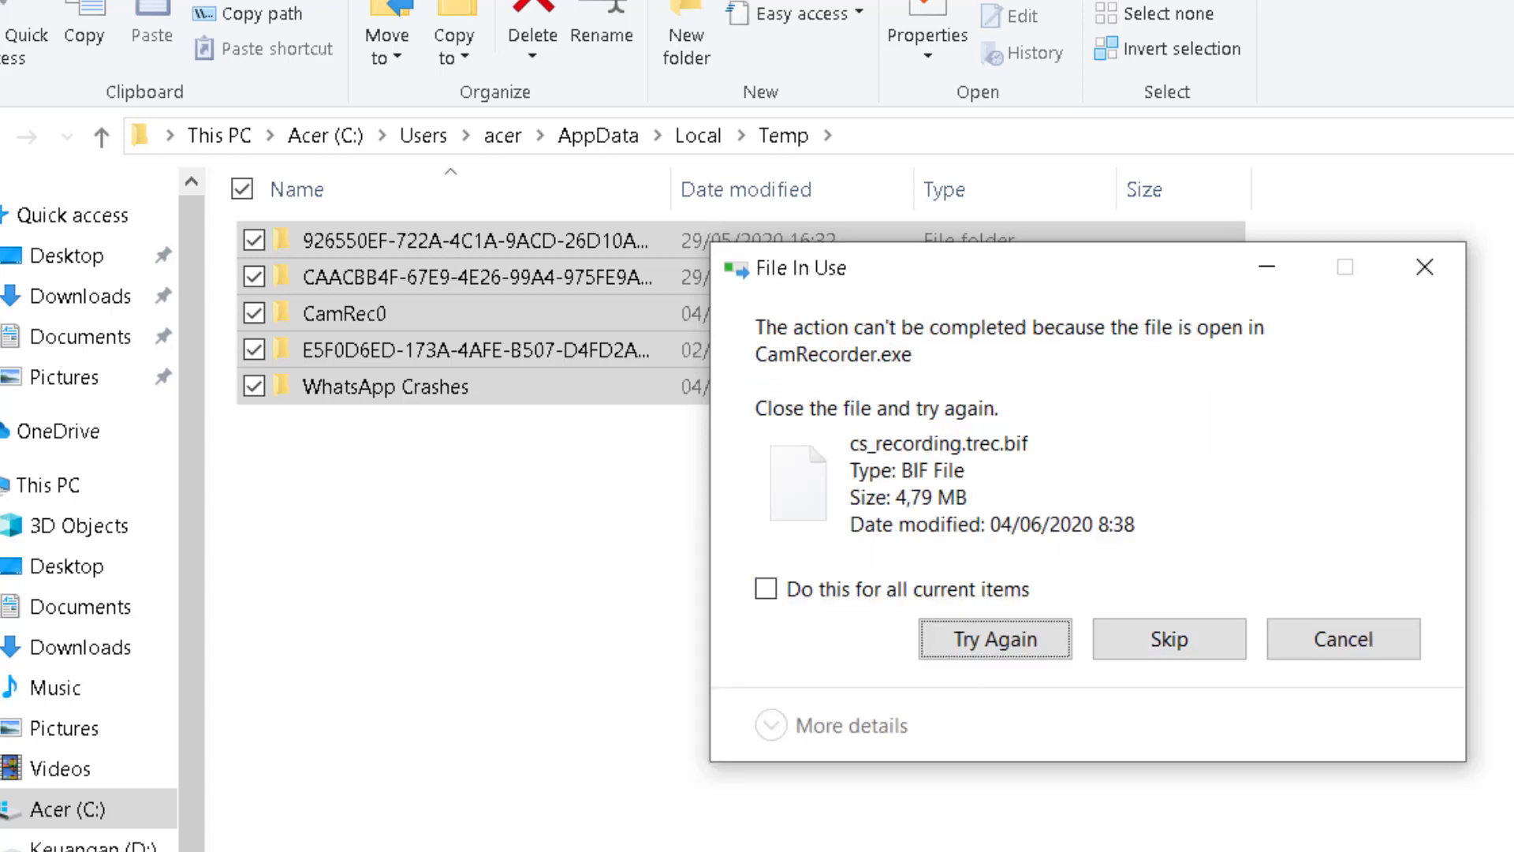
pyautogui.click(1169, 639)
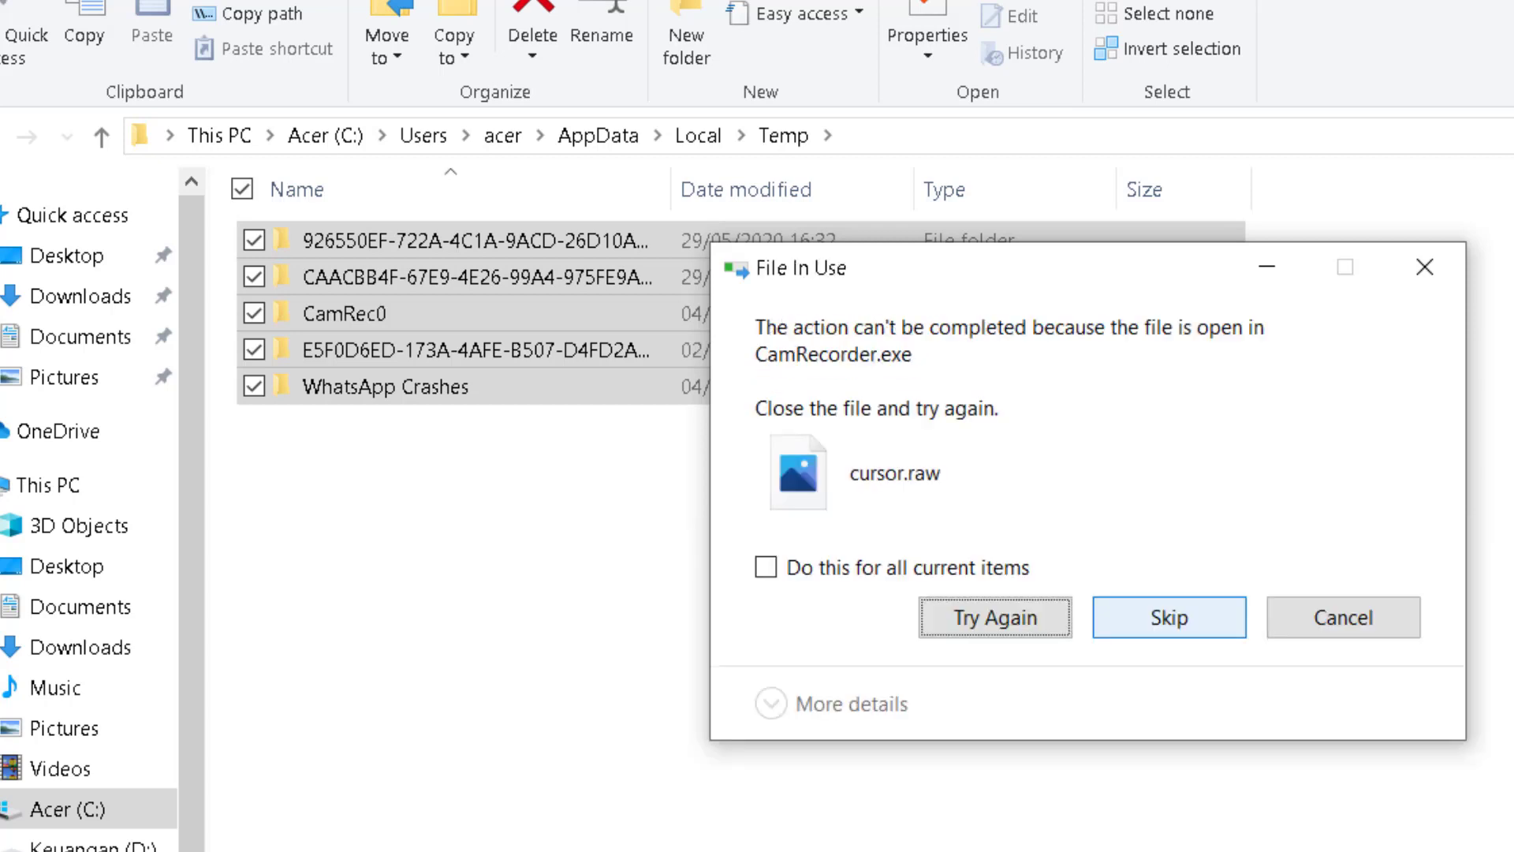
pyautogui.click(1169, 617)
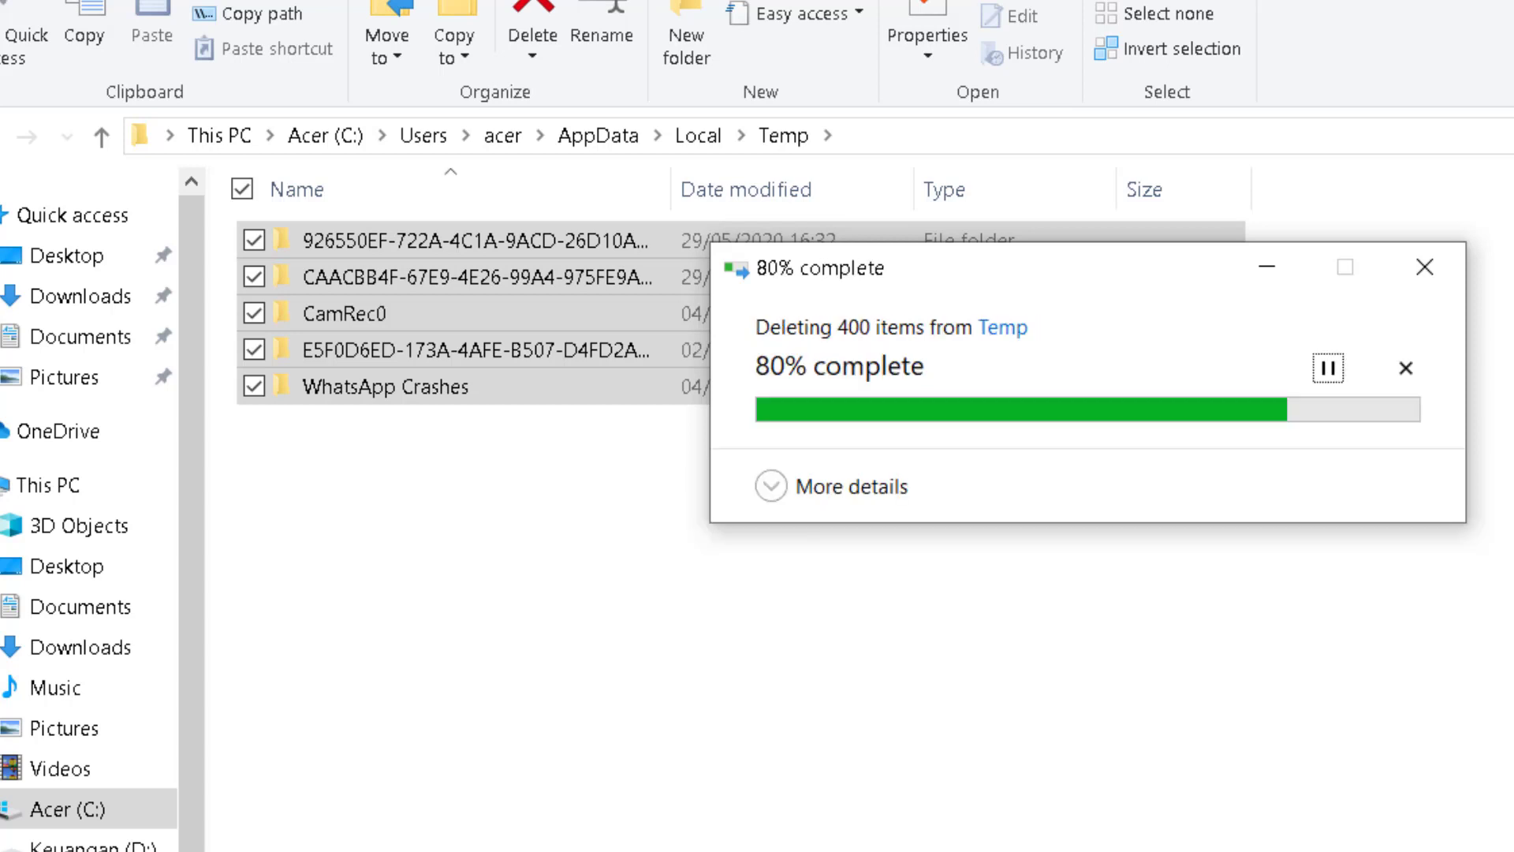
pyautogui.click(1169, 617)
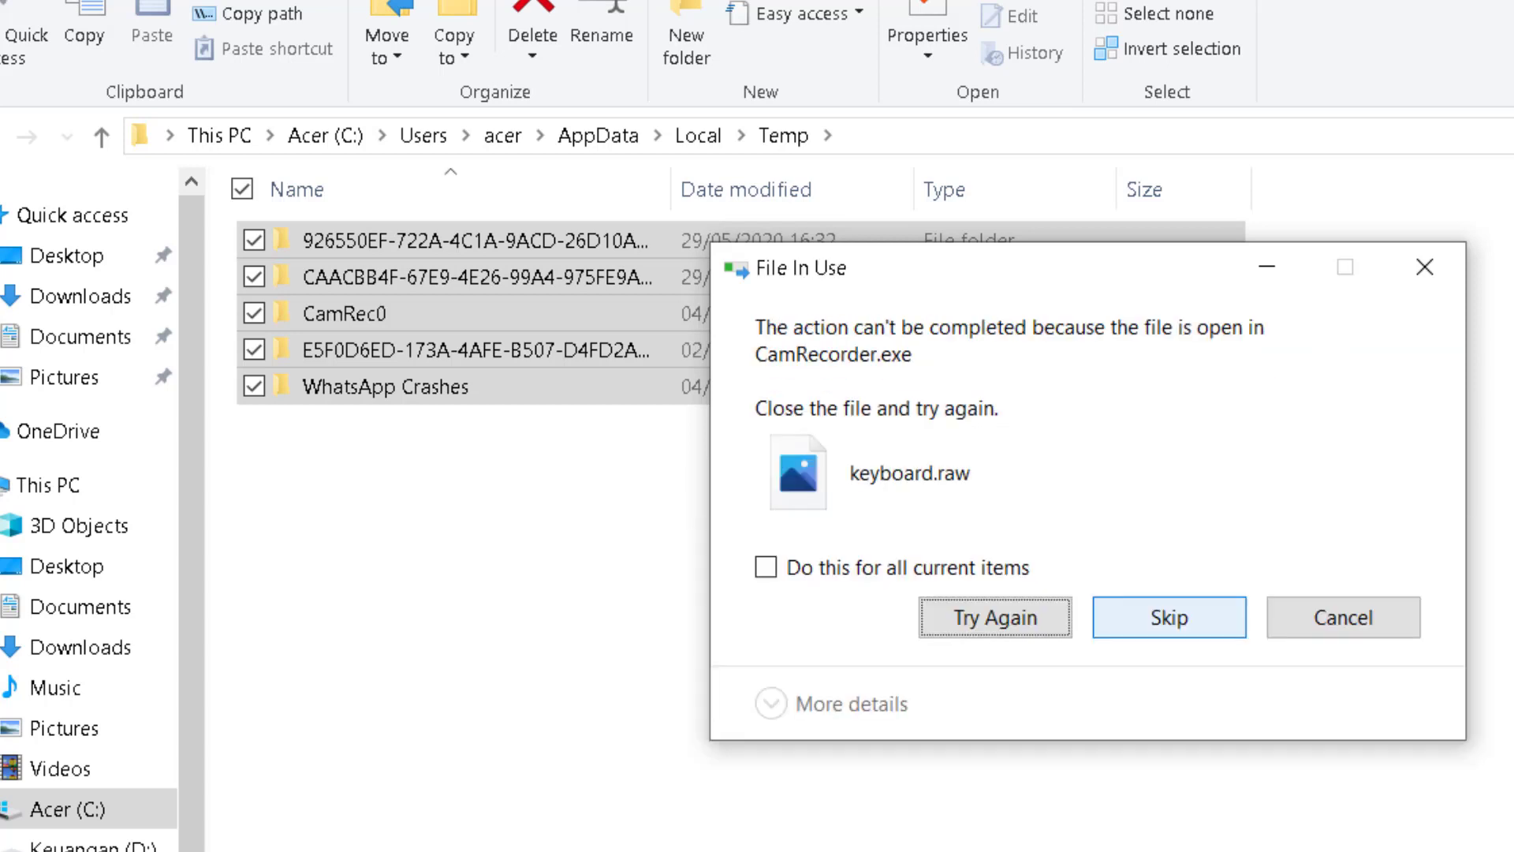
pyautogui.click(765, 567)
pyautogui.click(1169, 617)
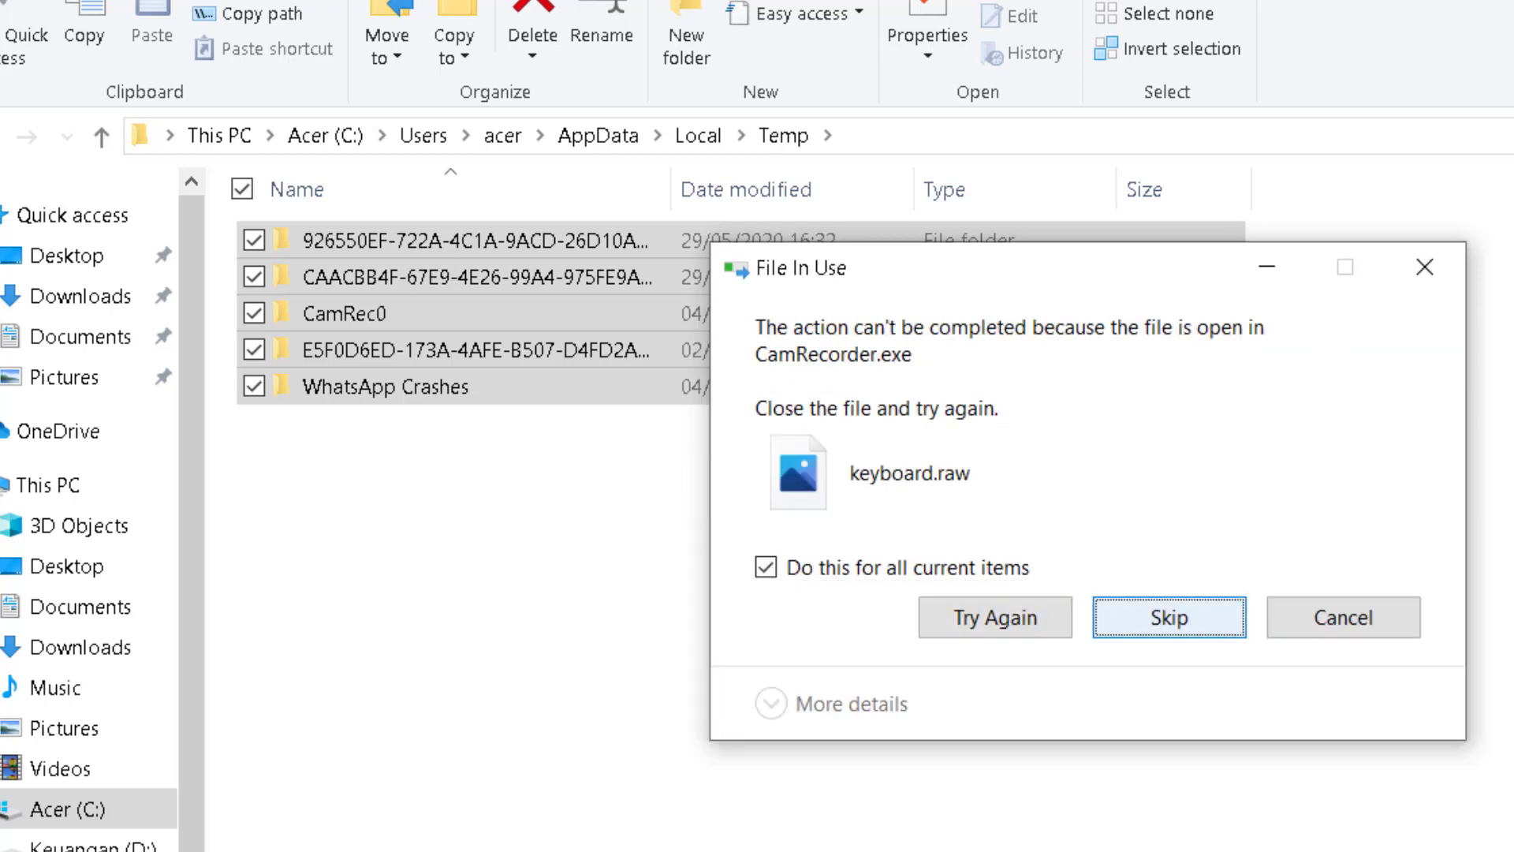